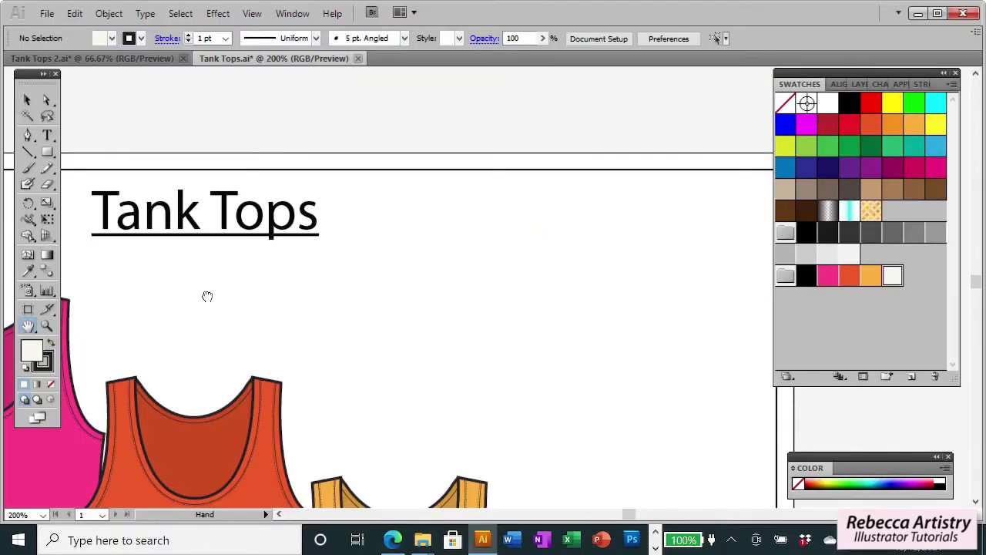
- Pan across the enlarged tank tops with the Hand tool and fit the artboard back in the window
{"action": "left_click_drag", "start_coordinate": [205, 295], "coordinate": [621, 156]}
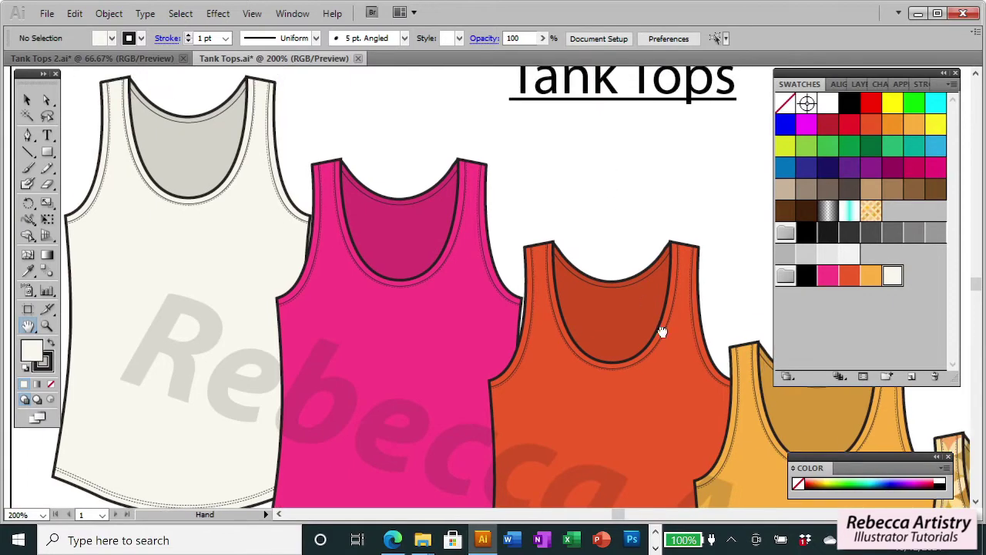
{"action": "left_click_drag", "start_coordinate": [660, 331], "coordinate": [343, 238]}
{"action": "left_click_drag", "start_coordinate": [702, 491], "coordinate": [470, 360]}
{"action": "left_click_drag", "start_coordinate": [485, 451], "coordinate": [639, 375]}
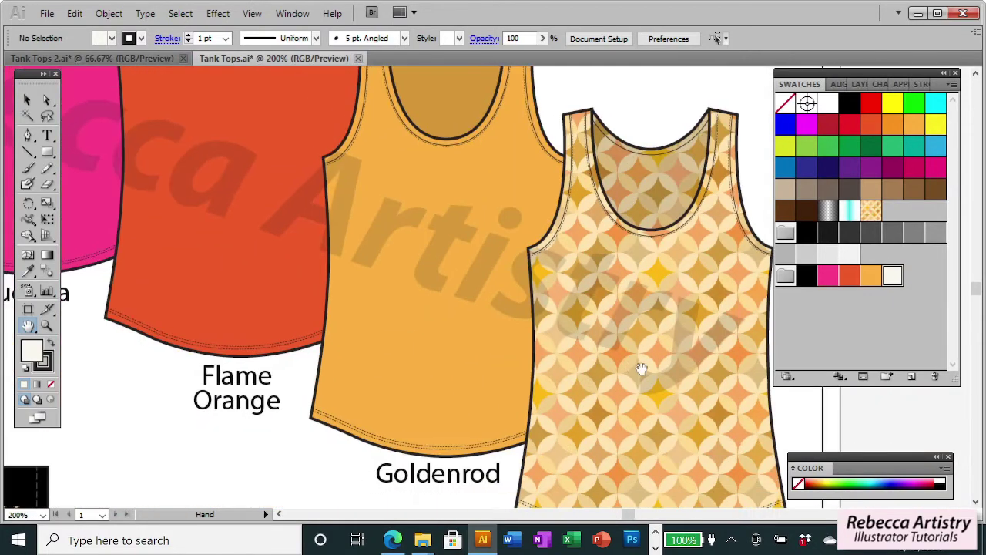
{"action": "left_click_drag", "start_coordinate": [321, 181], "coordinate": [431, 470]}
{"action": "left_click_drag", "start_coordinate": [370, 146], "coordinate": [610, 174]}
{"action": "left_click_drag", "start_coordinate": [660, 332], "coordinate": [341, 238]}
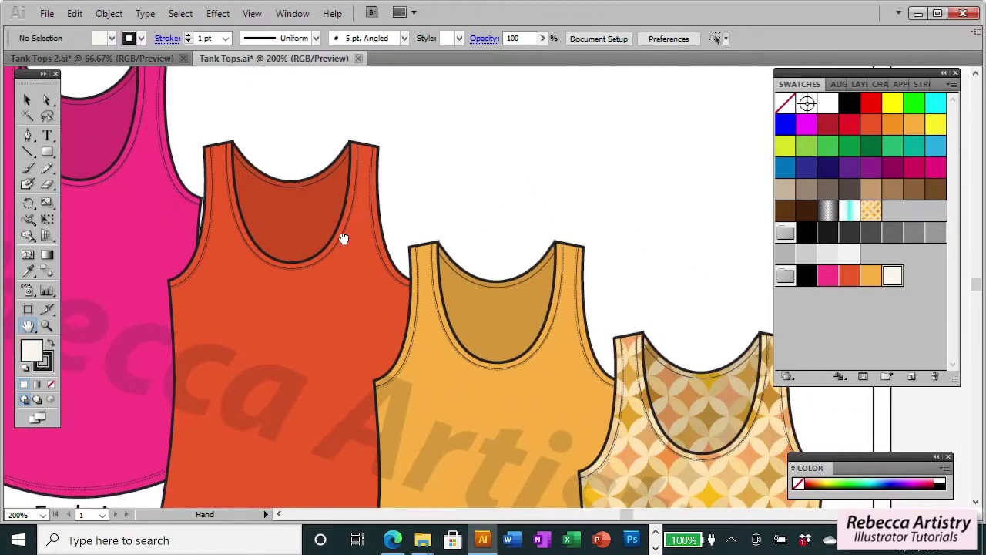
{"action": "left_click_drag", "start_coordinate": [682, 504], "coordinate": [641, 369]}
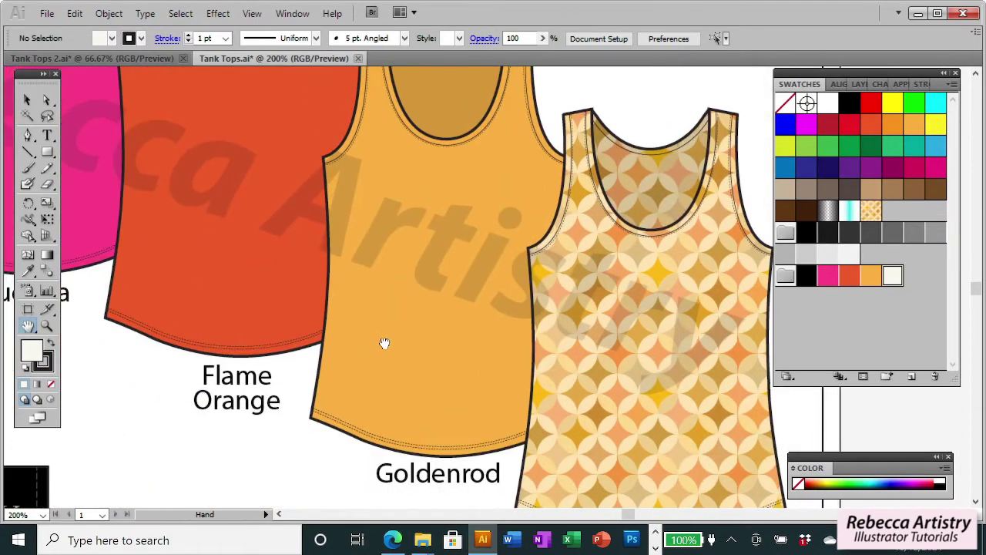
{"action": "left_click_drag", "start_coordinate": [385, 342], "coordinate": [591, 308]}
{"action": "key", "text": "ctrl+0"}
{"action": "key", "text": "v"}
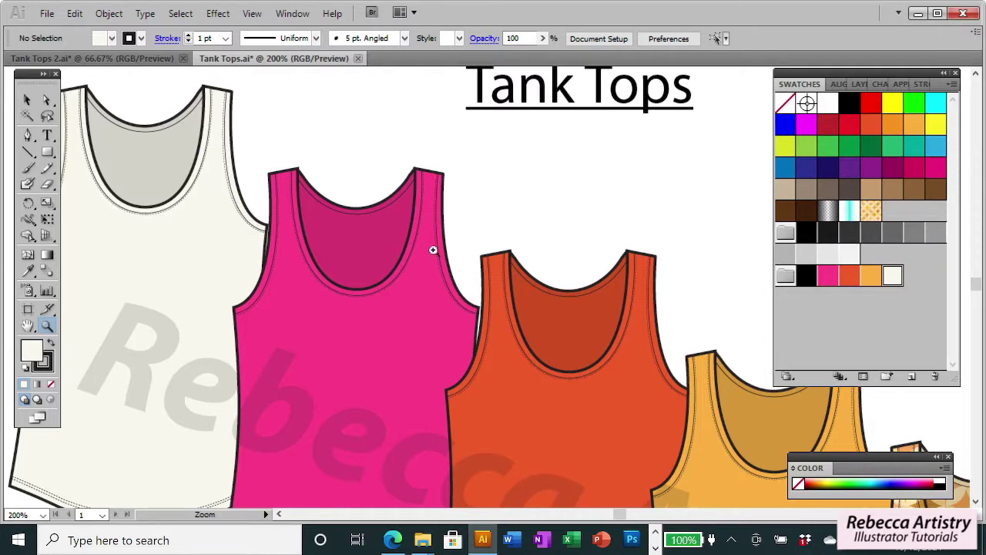
- Zoom in to 600% on the shoulder strap of the fuchsia tank top
{"action": "left_click", "coordinate": [396, 249]}
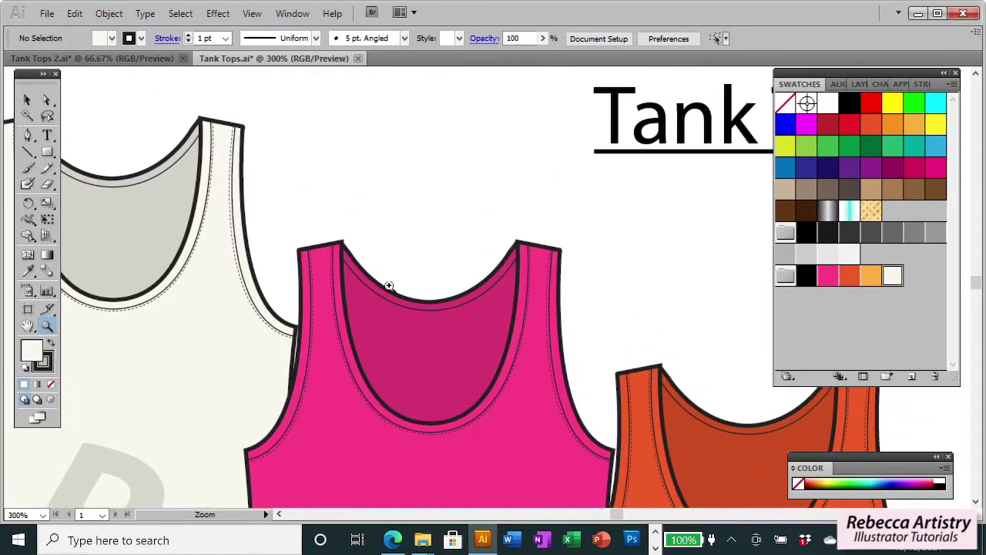
{"action": "left_click", "coordinate": [400, 269]}
{"action": "key", "text": "v"}
{"action": "left_click", "coordinate": [379, 226]}
{"action": "left_click", "coordinate": [516, 200]}
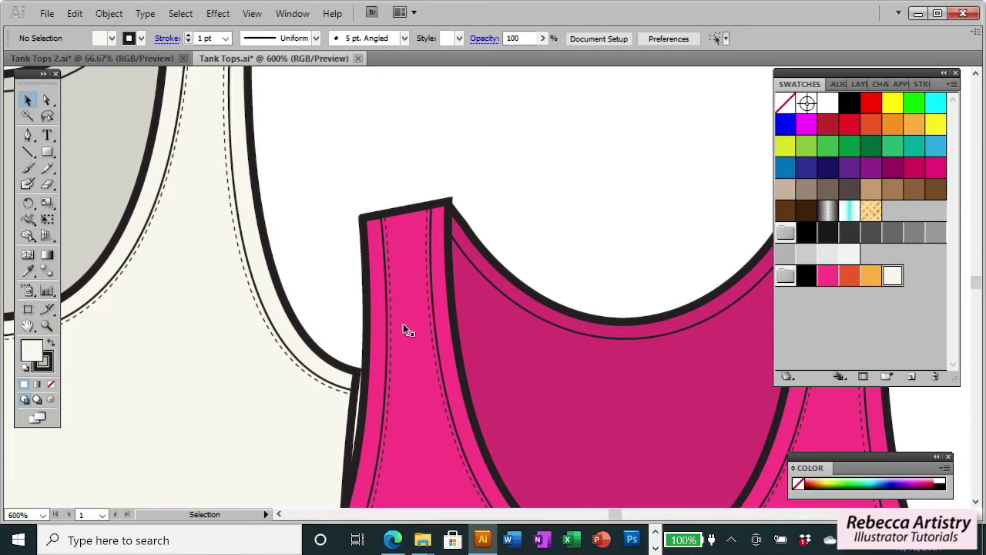
- Zoom out from the fuchsia tank top with the Zoom tool and fit the whole artboard in the window
{"action": "left_click", "coordinate": [47, 325]}
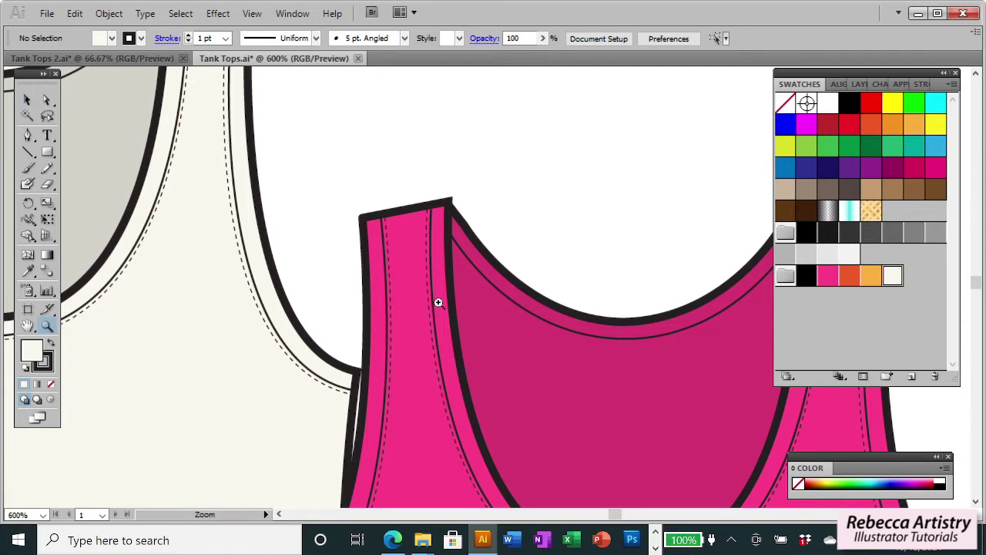
{"action": "left_click", "coordinate": [437, 302], "text": "alt"}
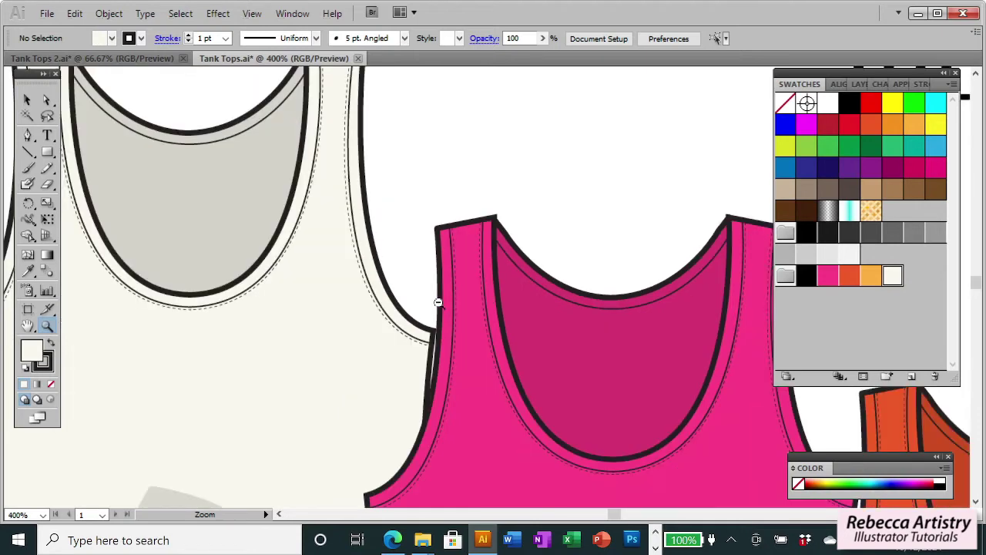
{"action": "left_click", "coordinate": [514, 304], "text": "alt"}
{"action": "left_click", "coordinate": [540, 305], "text": "alt"}
{"action": "left_click", "coordinate": [543, 307], "text": "alt"}
{"action": "left_click", "coordinate": [553, 311], "text": "alt"}
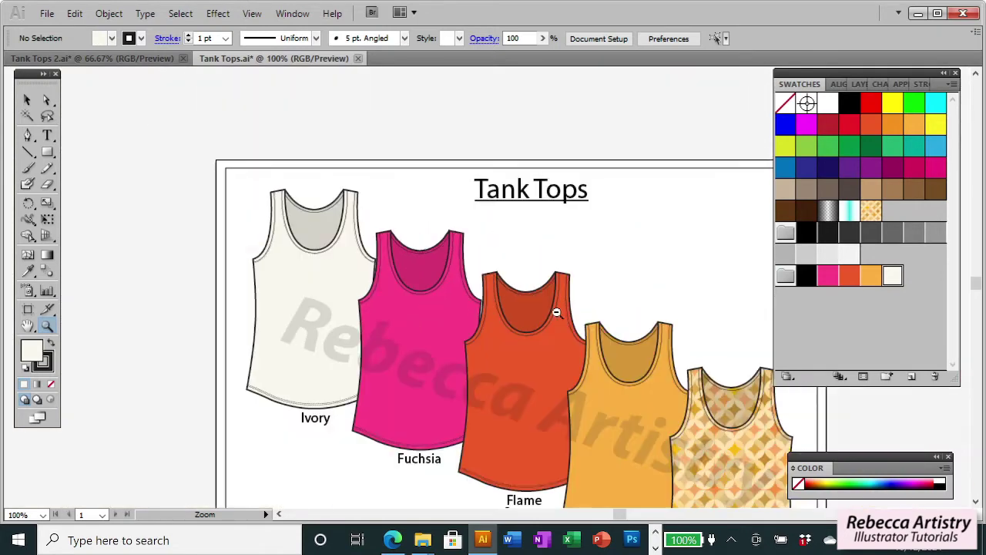
{"action": "left_click", "coordinate": [558, 313], "text": "alt"}
{"action": "left_click", "coordinate": [389, 280]}
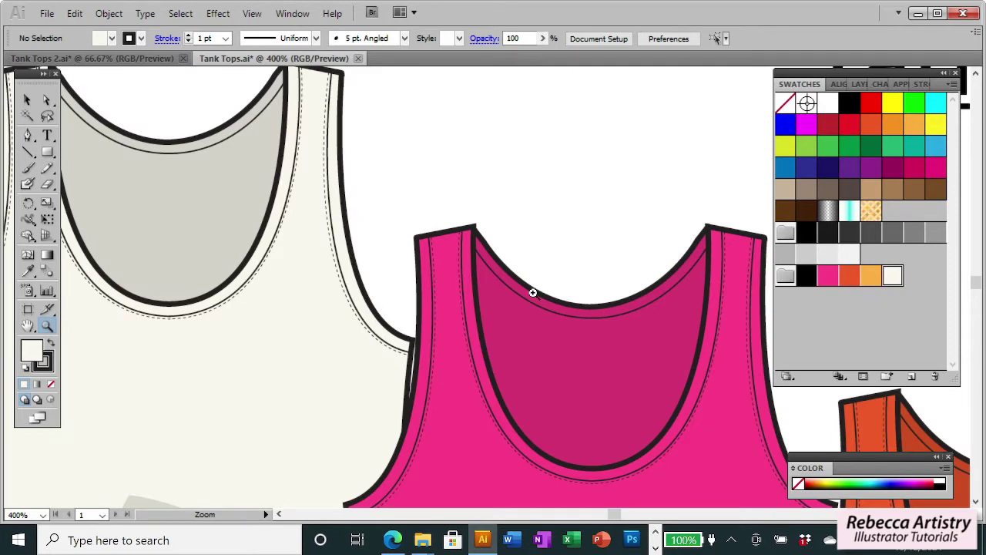
{"action": "double_click", "coordinate": [27, 327]}
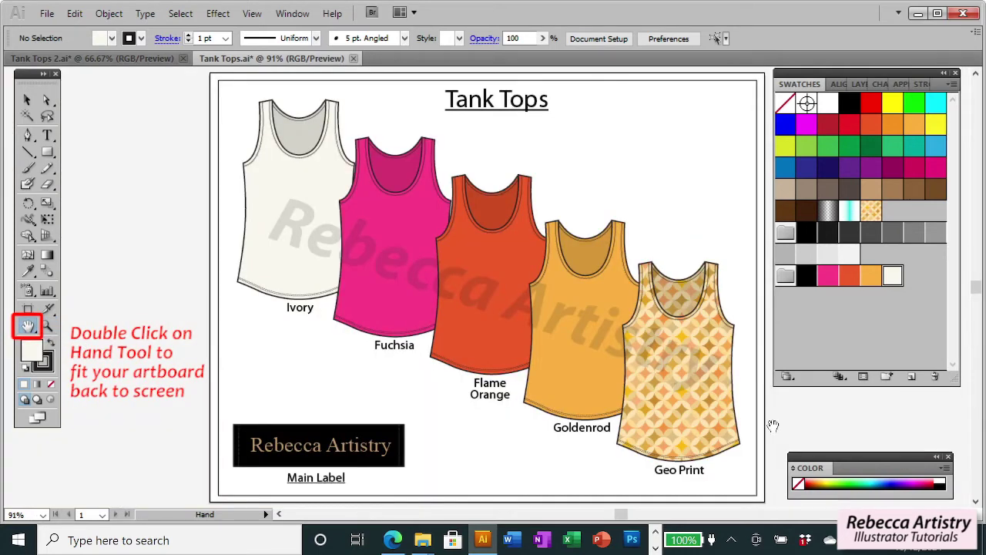
- Pan the artboard and zoom in to 300% on the ivory and fuchsia tank tops
{"action": "left_click_drag", "start_coordinate": [772, 425], "coordinate": [764, 410]}
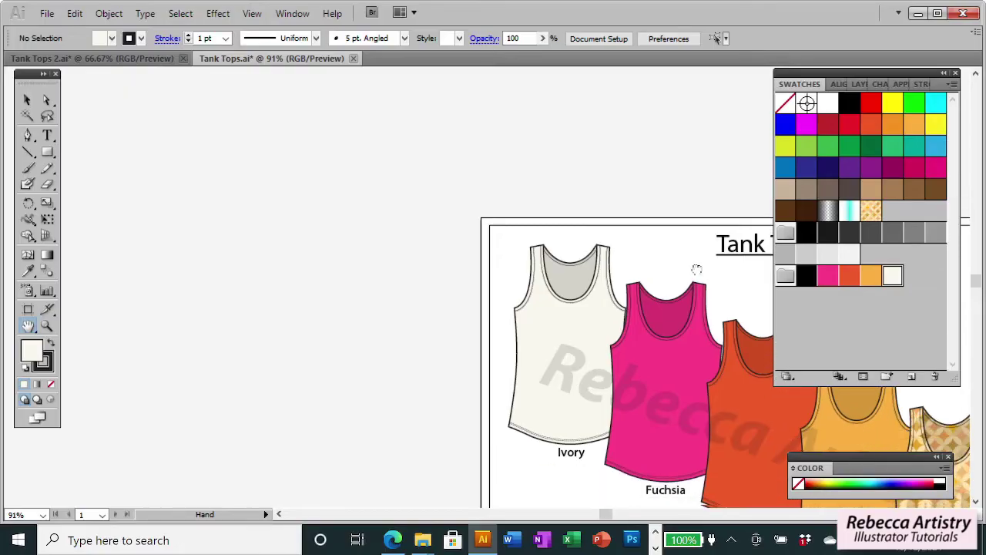
{"action": "left_click_drag", "start_coordinate": [696, 269], "coordinate": [410, 104]}
{"action": "left_click_drag", "start_coordinate": [632, 141], "coordinate": [520, 141]}
{"action": "scroll", "coordinate": [521, 144], "scroll_direction": "down", "scroll_amount": 3}
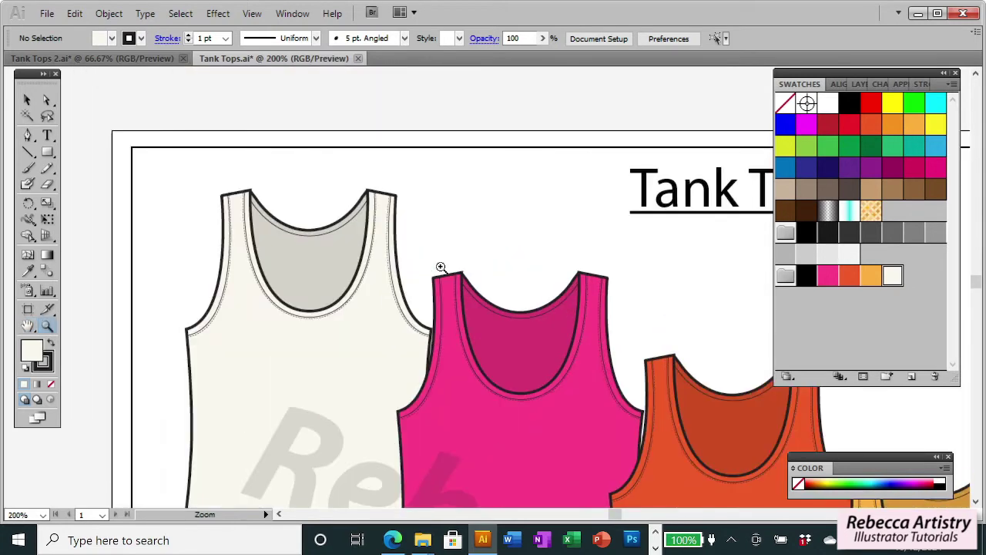
{"action": "left_click", "coordinate": [441, 267]}
{"action": "left_click", "coordinate": [27, 99]}
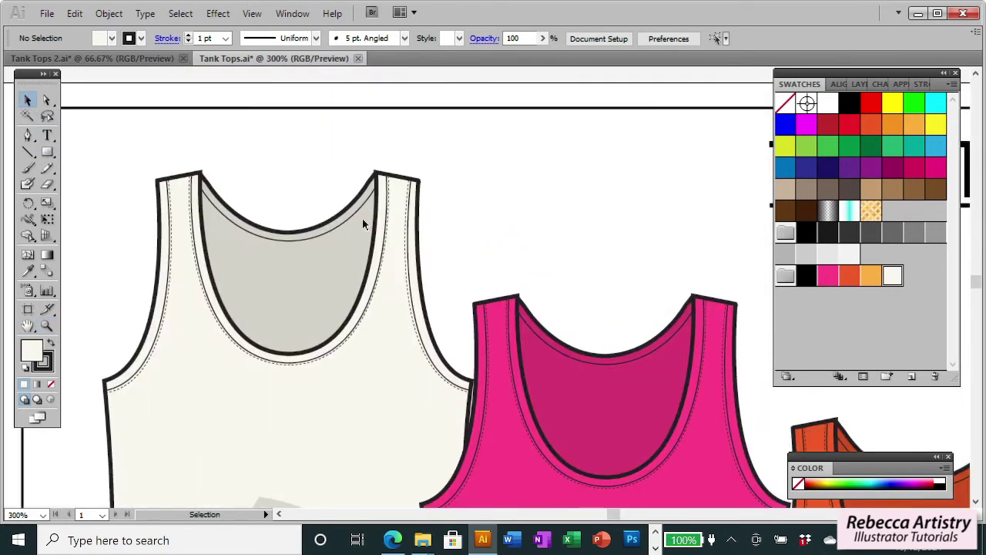
{"action": "left_click", "coordinate": [422, 245]}
{"action": "left_click", "coordinate": [502, 353]}
{"action": "left_click", "coordinate": [388, 272]}
{"action": "left_click", "coordinate": [457, 185]}
- Pan with the Hand tool at 300% across to the geo print tank top and over to the Main Label artwork
{"action": "left_click", "coordinate": [27, 326]}
{"action": "left_click_drag", "start_coordinate": [583, 288], "coordinate": [87, 126]}
{"action": "left_click_drag", "start_coordinate": [956, 470], "coordinate": [470, 238]}
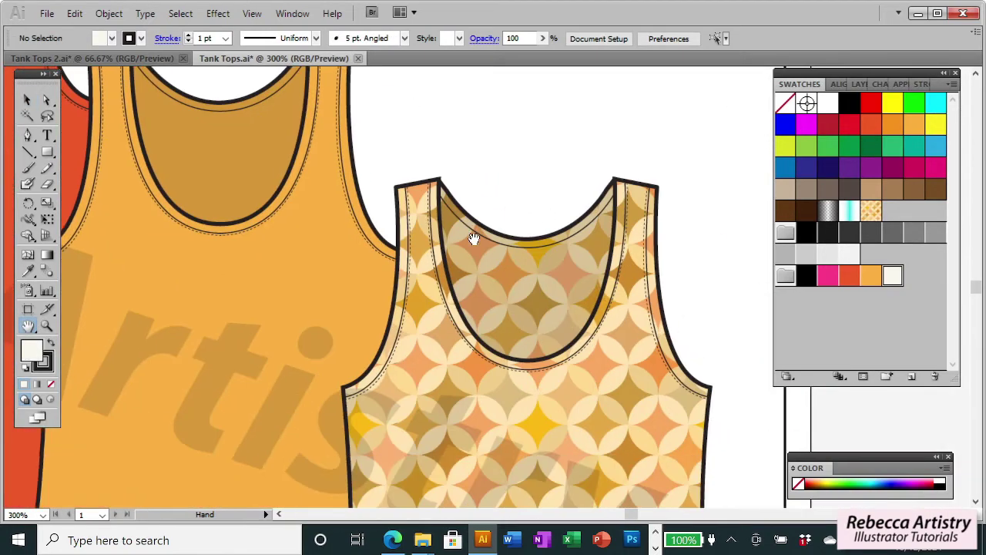
{"action": "left_click_drag", "start_coordinate": [678, 359], "coordinate": [683, 279]}
{"action": "scroll", "coordinate": [713, 365], "scroll_direction": "down", "scroll_amount": 3}
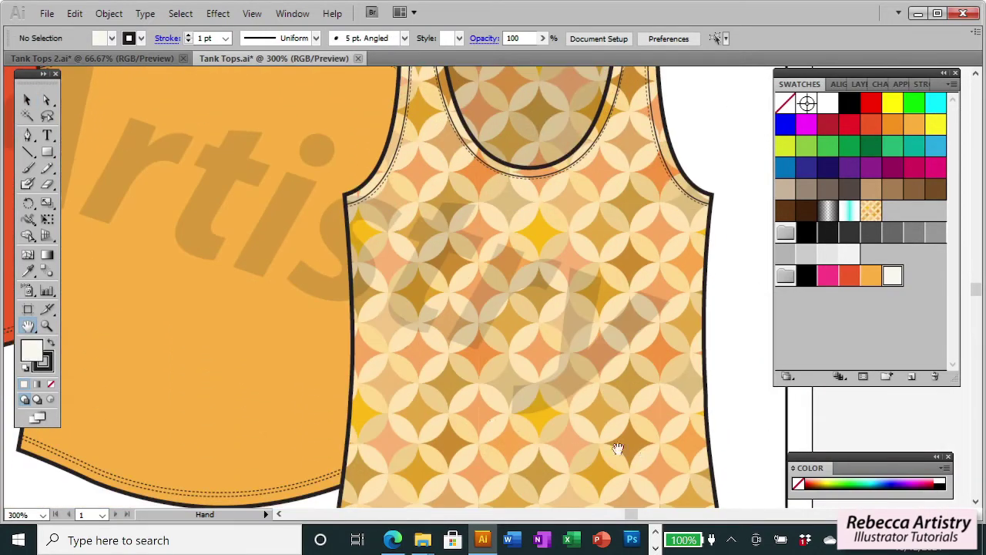
{"action": "left_click_drag", "start_coordinate": [200, 325], "coordinate": [554, 380]}
{"action": "scroll", "coordinate": [485, 301], "scroll_direction": "left", "scroll_amount": 3}
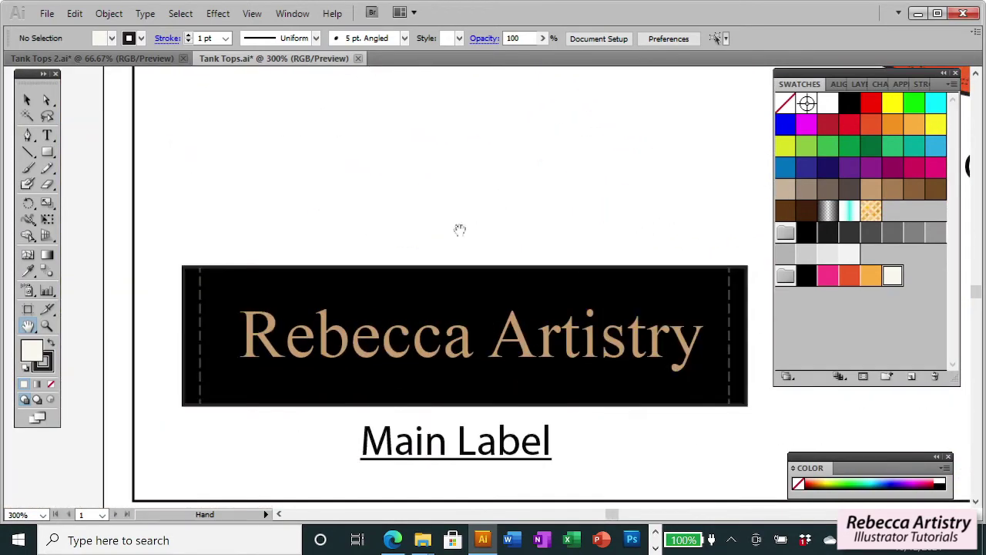
{"action": "left_click_drag", "start_coordinate": [485, 247], "coordinate": [555, 208]}
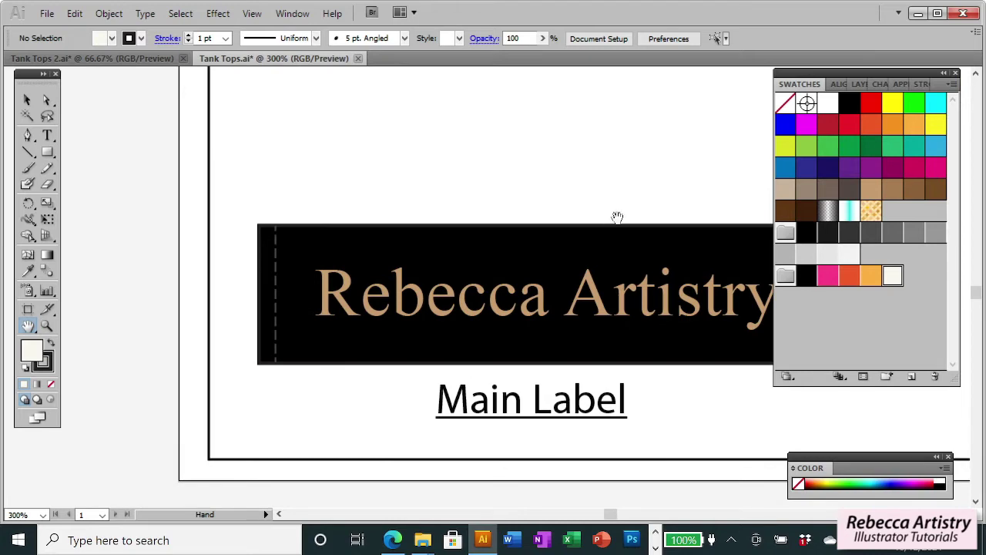
{"action": "left_click_drag", "start_coordinate": [616, 215], "coordinate": [516, 178]}
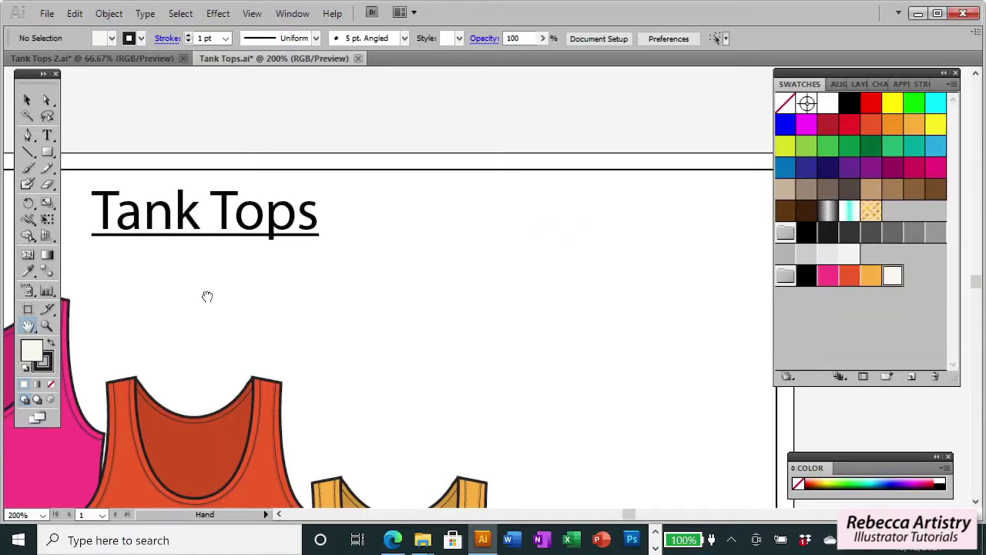
- Pan from the title over the flame orange and goldenrod tank tops at 200% and restore the full artboard view
{"action": "left_click_drag", "start_coordinate": [208, 295], "coordinate": [619, 156]}
{"action": "left_click_drag", "start_coordinate": [663, 332], "coordinate": [344, 238]}
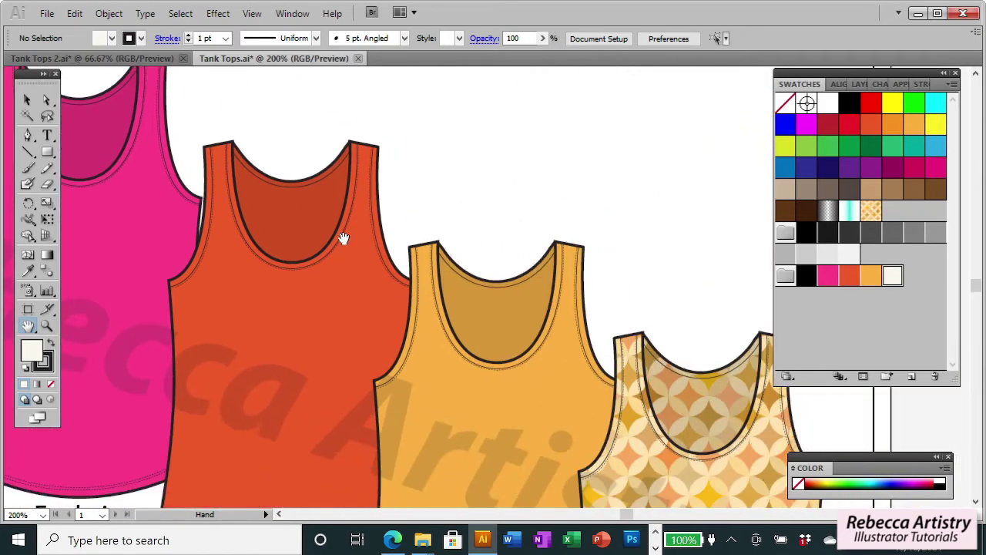
{"action": "left_click_drag", "start_coordinate": [603, 291], "coordinate": [639, 374]}
{"action": "left_click_drag", "start_coordinate": [385, 341], "coordinate": [588, 293]}
{"action": "key", "text": "ctrl+0"}
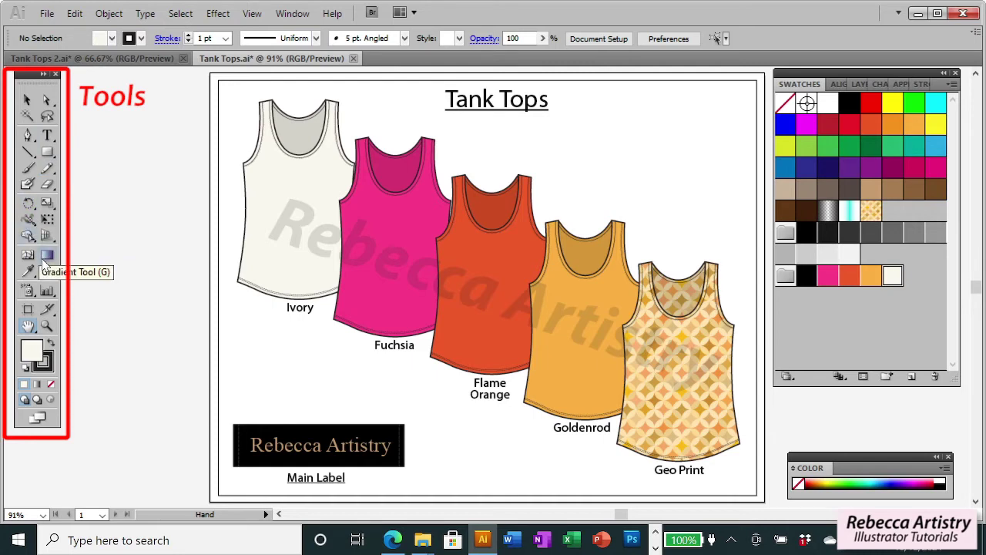
- Draw a rectangle to the right of the Tank Tops title and fill it with the goldenrod swatch
{"action": "key", "text": "ctrl+equal"}
{"action": "key", "text": "ctrl+equal"}
{"action": "left_click", "coordinate": [49, 154]}
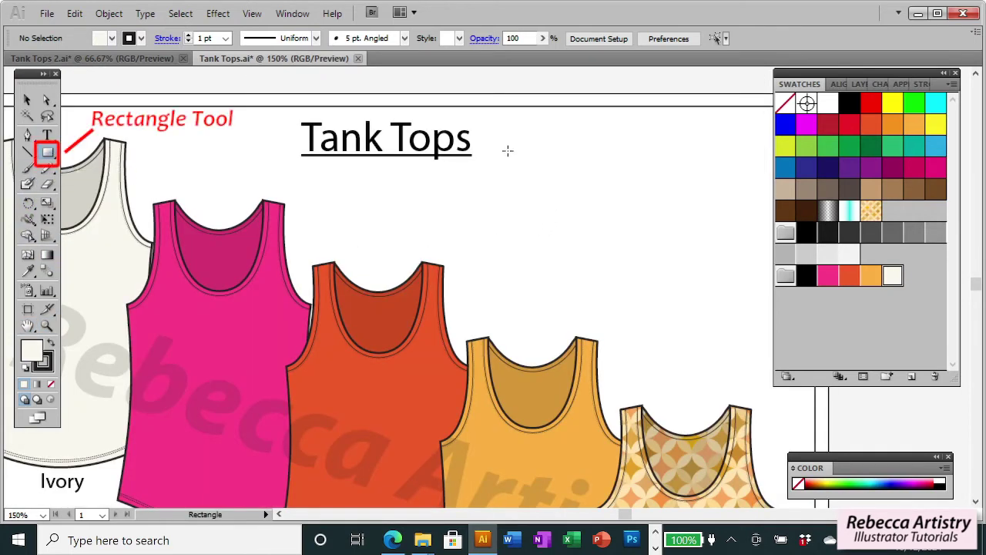
{"action": "left_click_drag", "start_coordinate": [507, 135], "coordinate": [740, 291]}
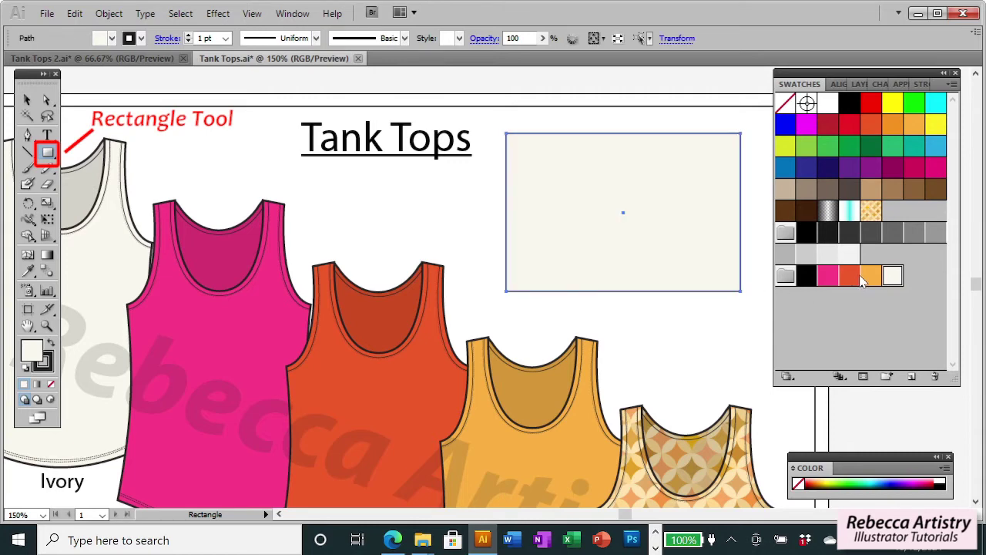
{"action": "left_click", "coordinate": [871, 276]}
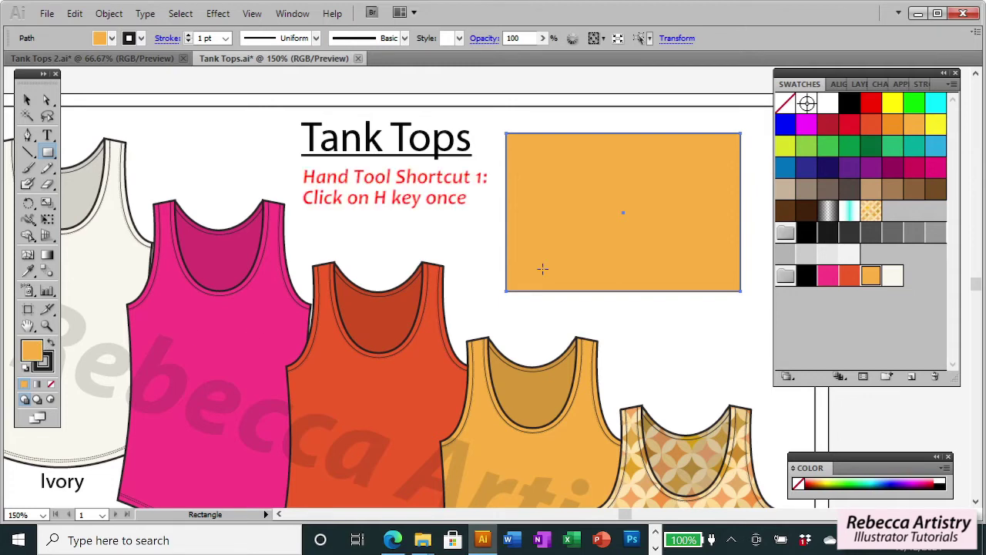
- Draw a smaller rectangle overlapping the goldenrod rectangle's lower-right corner and fill it with the fuchsia swatch
{"action": "key", "text": "h"}
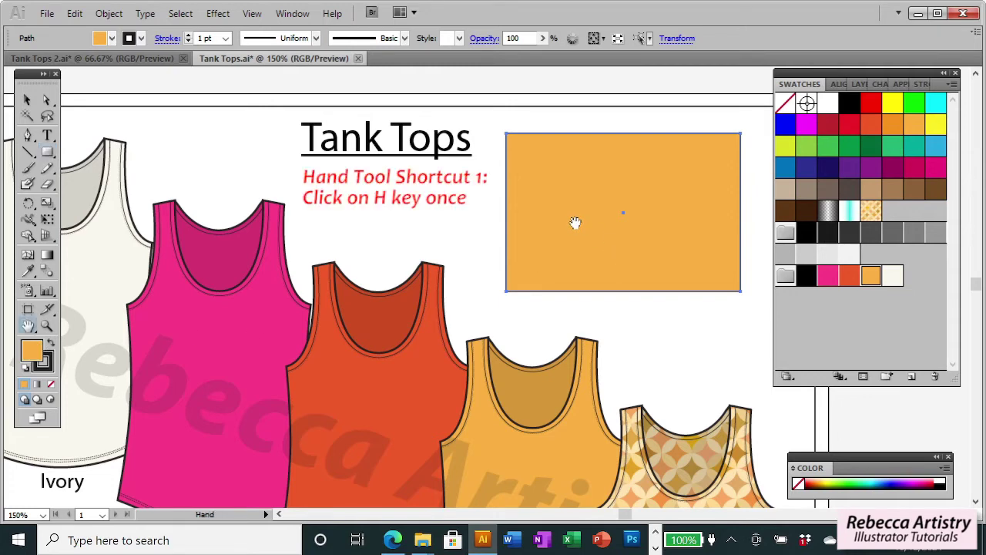
{"action": "left_click_drag", "start_coordinate": [575, 223], "coordinate": [527, 274]}
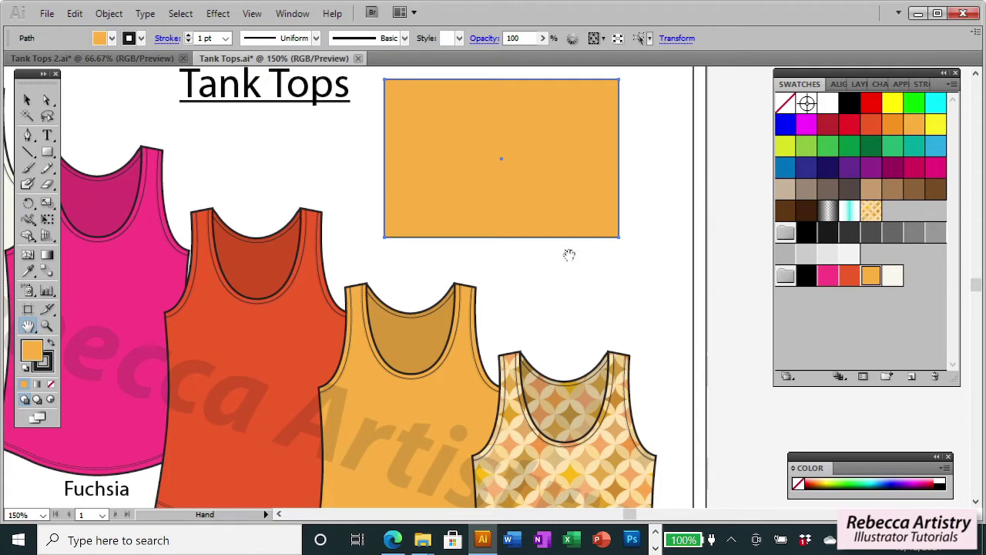
{"action": "left_click", "coordinate": [47, 153]}
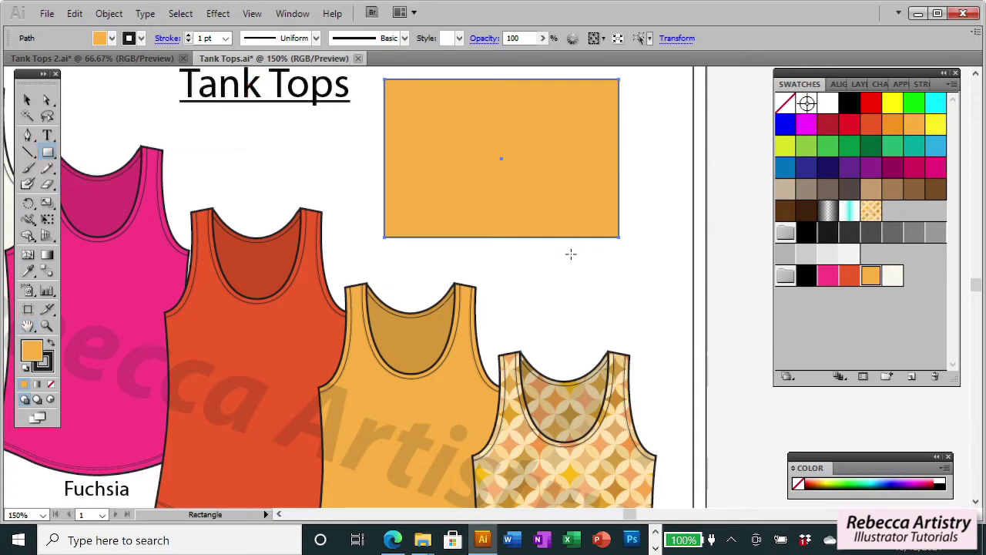
{"action": "left_click_drag", "start_coordinate": [537, 202], "coordinate": [677, 310]}
{"action": "left_click", "coordinate": [828, 277]}
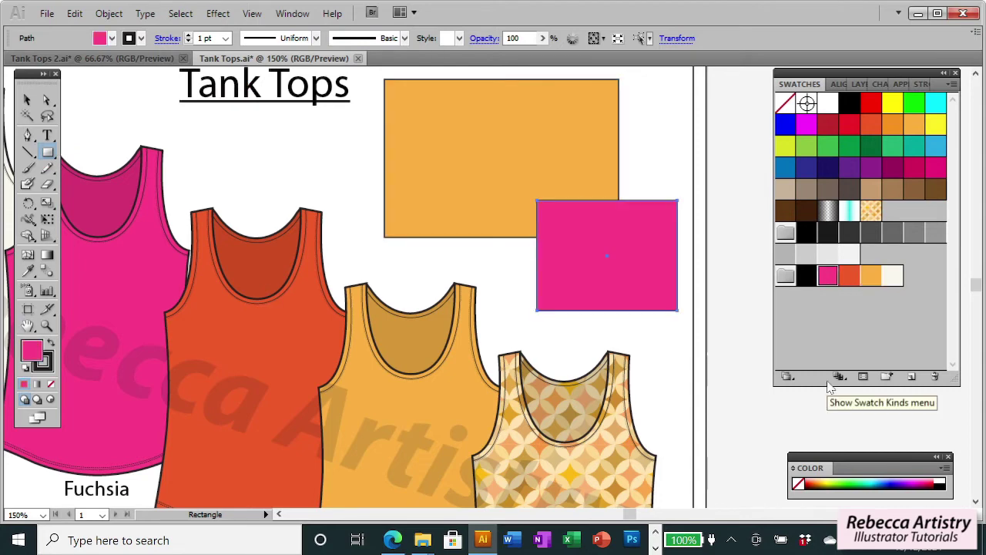
- Pan around the artboard with the temporary Hand tool while keeping the Rectangle tool active
{"action": "left_click_drag", "start_coordinate": [489, 259], "coordinate": [563, 340]}
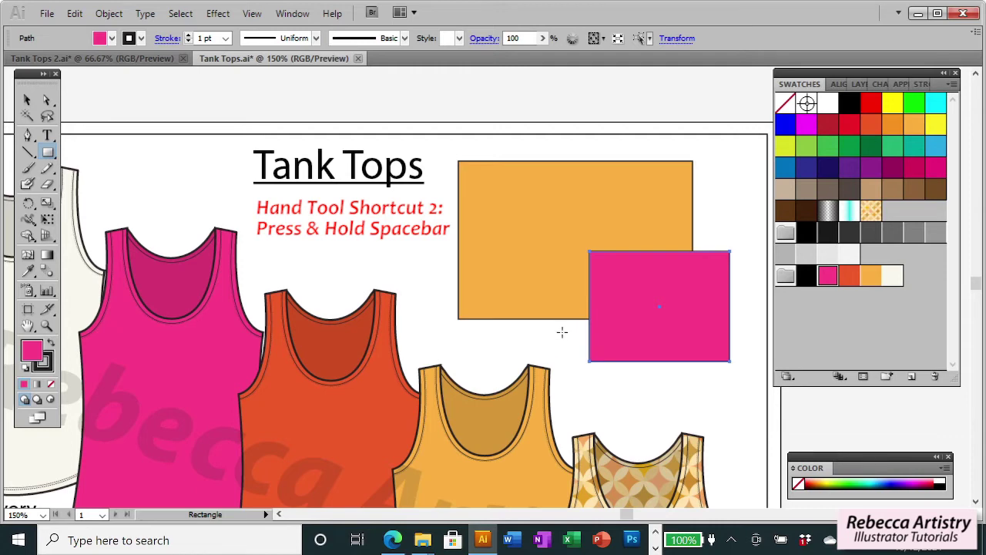
{"action": "key", "text": "space"}
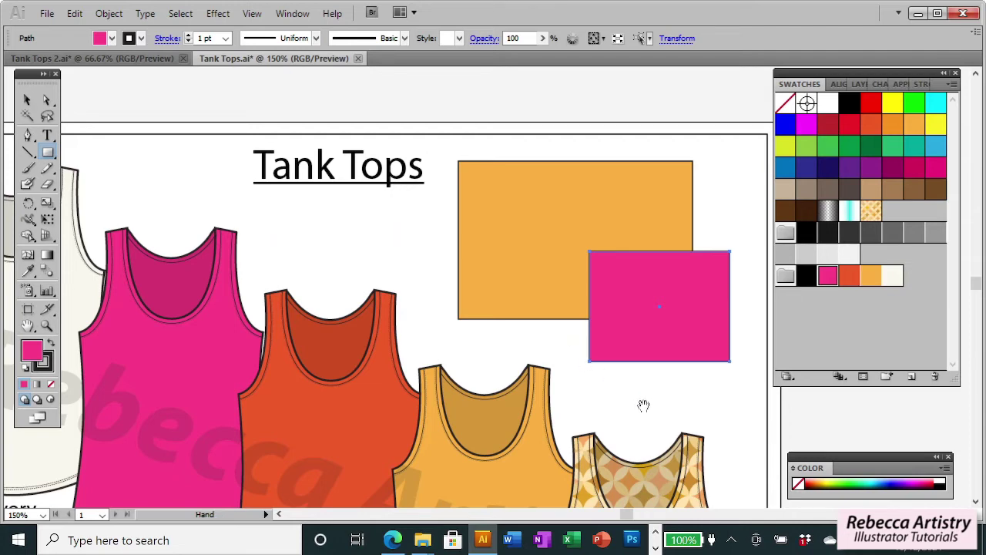
{"action": "left_click_drag", "start_coordinate": [652, 423], "coordinate": [572, 308]}
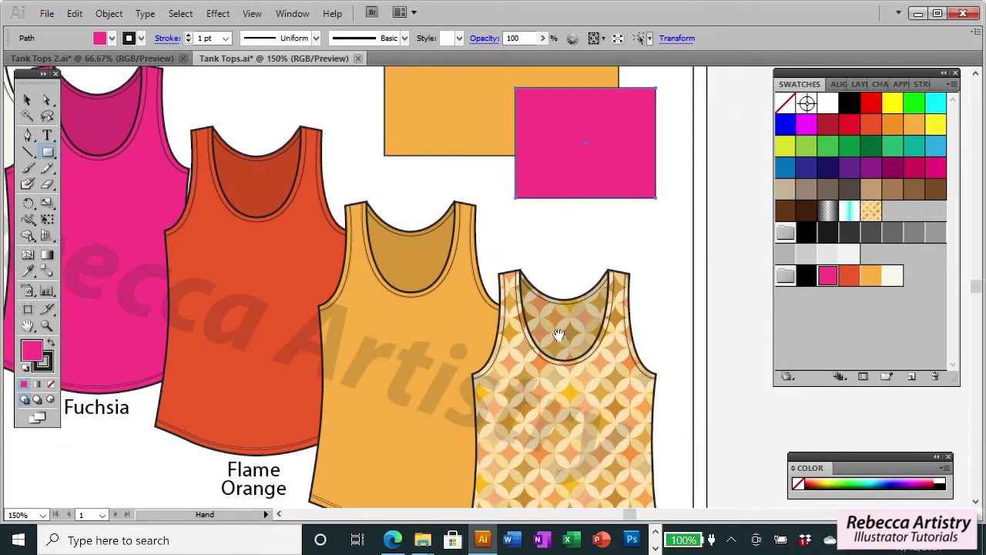
{"action": "left_click_drag", "start_coordinate": [484, 413], "coordinate": [566, 317]}
{"action": "left_click_drag", "start_coordinate": [364, 356], "coordinate": [462, 347]}
{"action": "left_click_drag", "start_coordinate": [339, 322], "coordinate": [372, 305]}
{"action": "left_click_drag", "start_coordinate": [131, 294], "coordinate": [264, 403]}
{"action": "left_click_drag", "start_coordinate": [331, 279], "coordinate": [331, 323]}
{"action": "left_click_drag", "start_coordinate": [336, 171], "coordinate": [330, 290]}
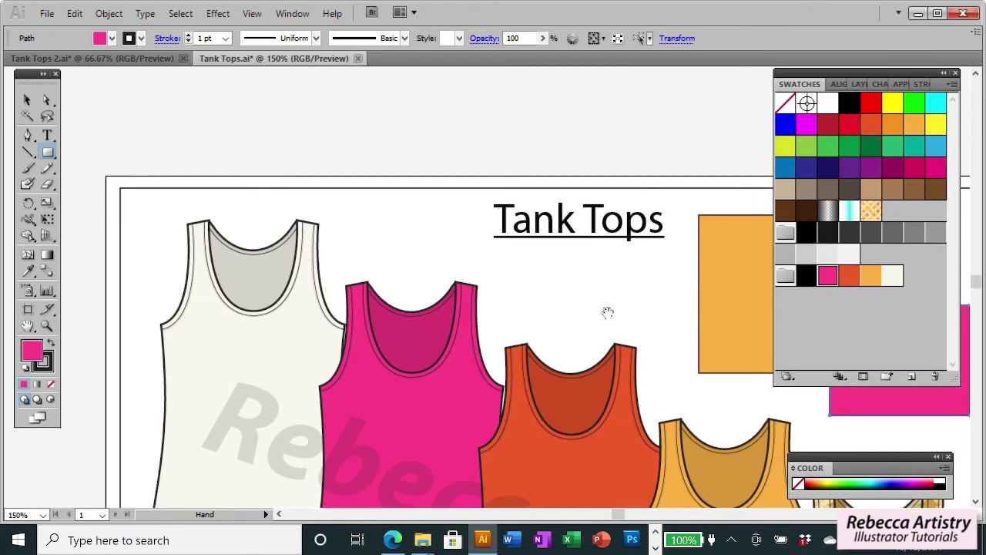
- Draw another fuchsia rectangle overlapping the lower-right corner of the existing fuchsia rectangle
{"action": "left_click_drag", "start_coordinate": [592, 309], "coordinate": [349, 292]}
{"action": "left_click_drag", "start_coordinate": [488, 360], "coordinate": [455, 352]}
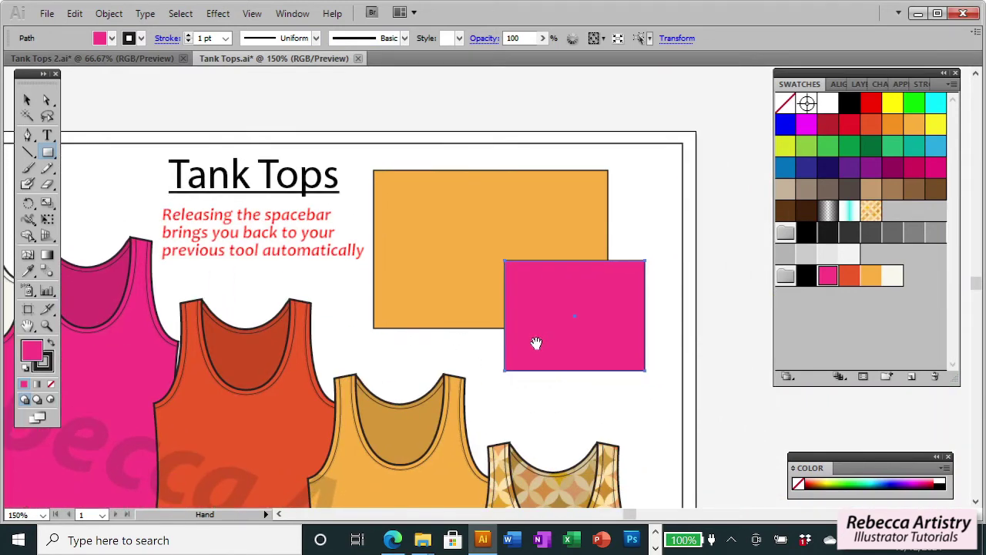
{"action": "left_click_drag", "start_coordinate": [547, 337], "coordinate": [675, 432]}
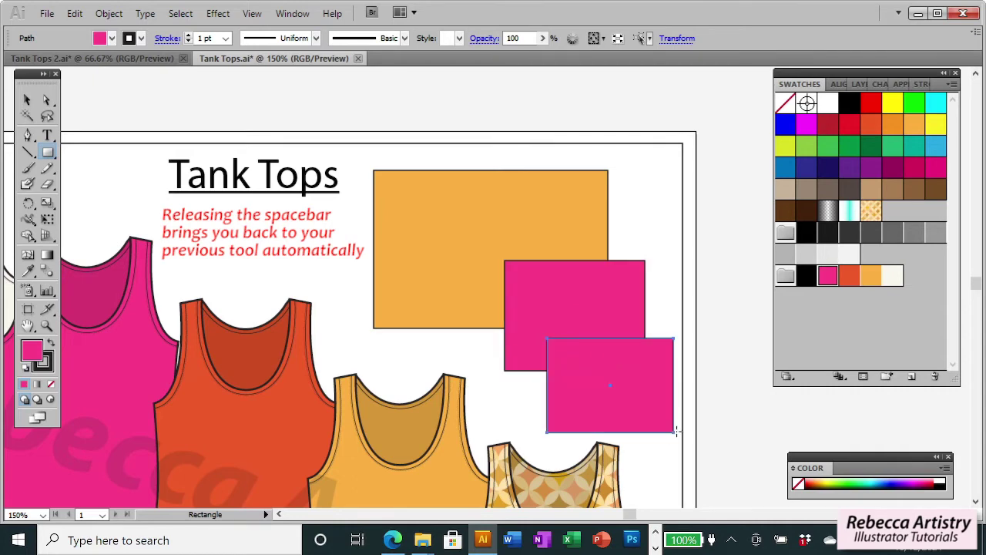
- Fill the newest, lowest rectangle with the flame orange swatch
{"action": "left_click", "coordinate": [848, 275]}
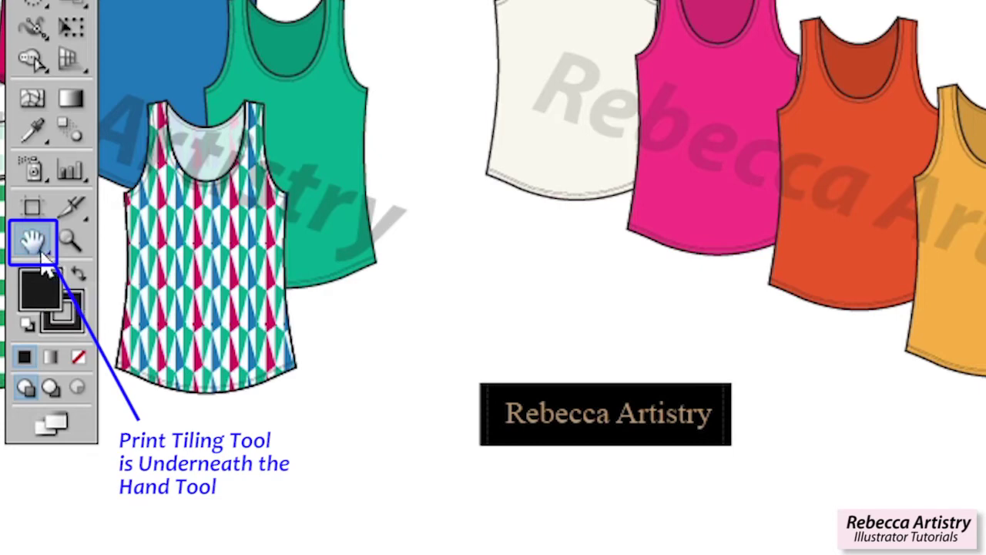
- With the Print Tiling tool, place the print area around the five tank tops from ivory to geo print, including the black label
{"action": "left_click", "coordinate": [42, 251]}
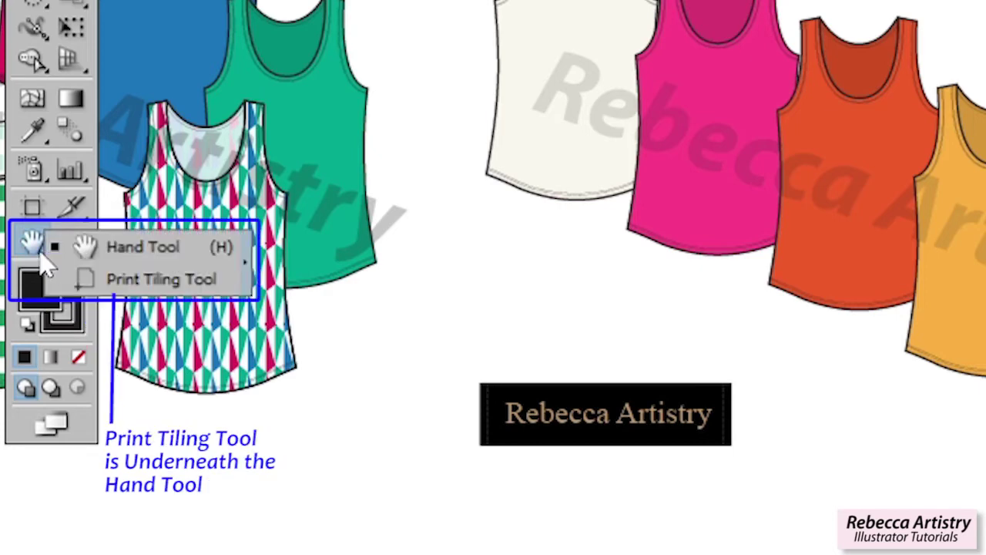
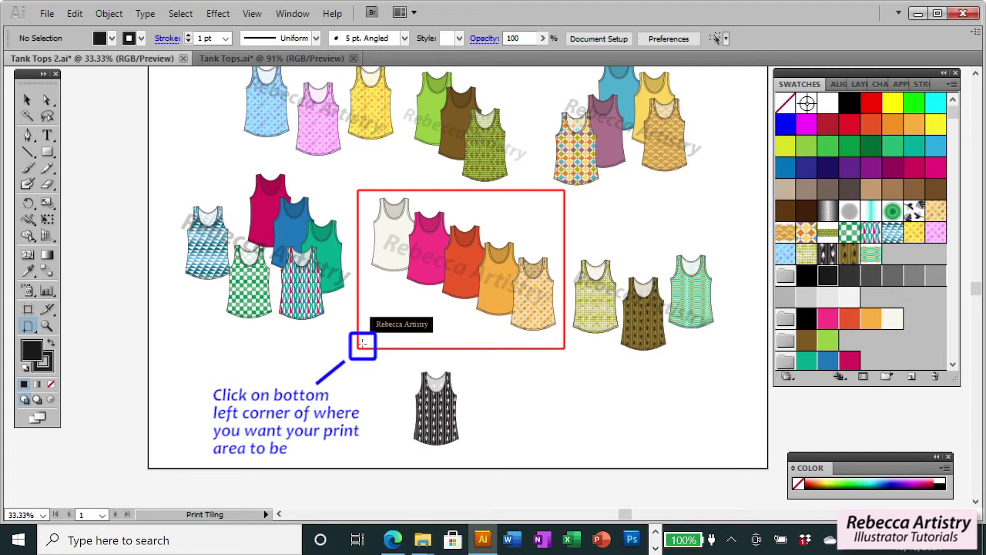
{"action": "left_click", "coordinate": [362, 343]}
{"action": "left_click", "coordinate": [361, 345]}
{"action": "left_click", "coordinate": [359, 343]}
{"action": "left_click", "coordinate": [48, 326]}
{"action": "left_click", "coordinate": [493, 263]}
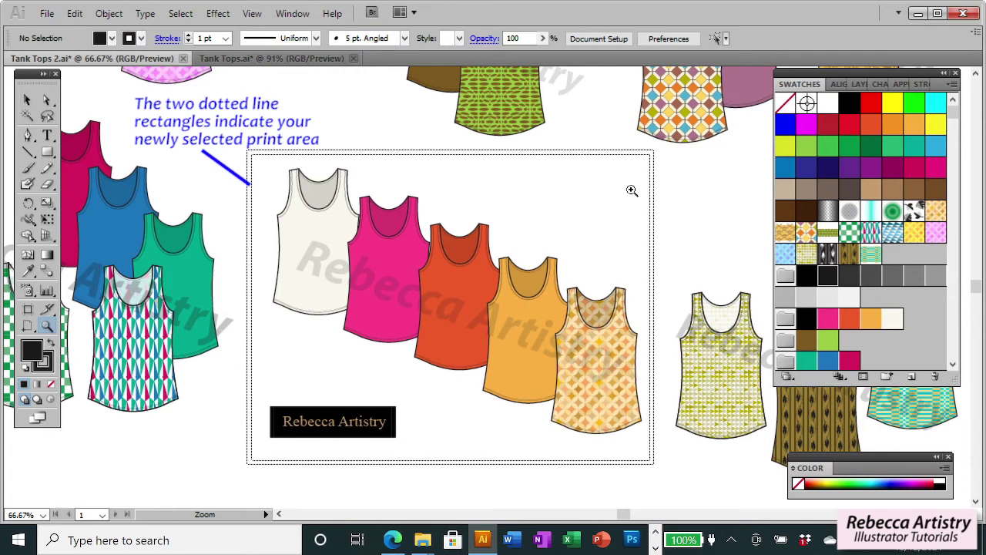
- Check the selected area in the print preview and print one copy without scaling on the EPSON Stylus CX8400
{"action": "left_click", "coordinate": [47, 14]}
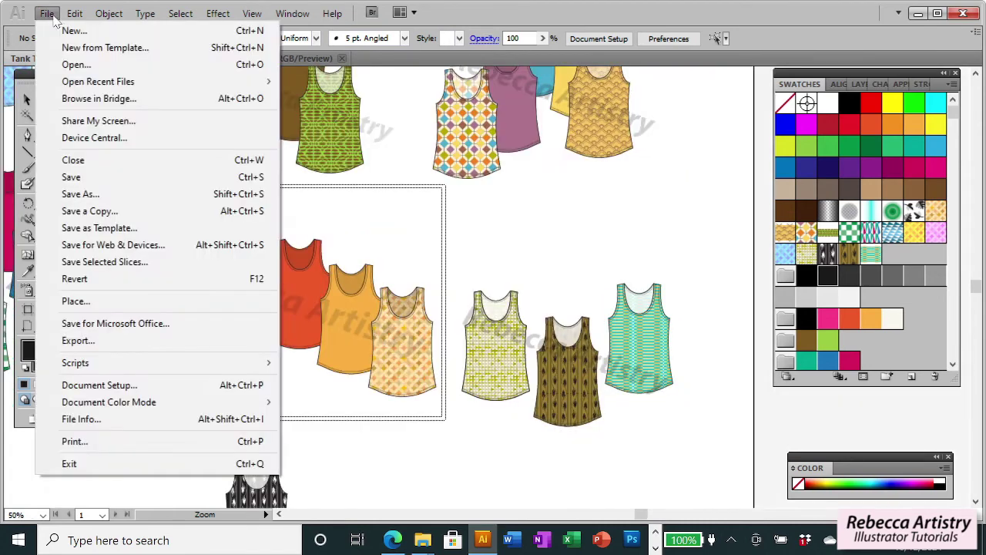
{"action": "left_click", "coordinate": [75, 441]}
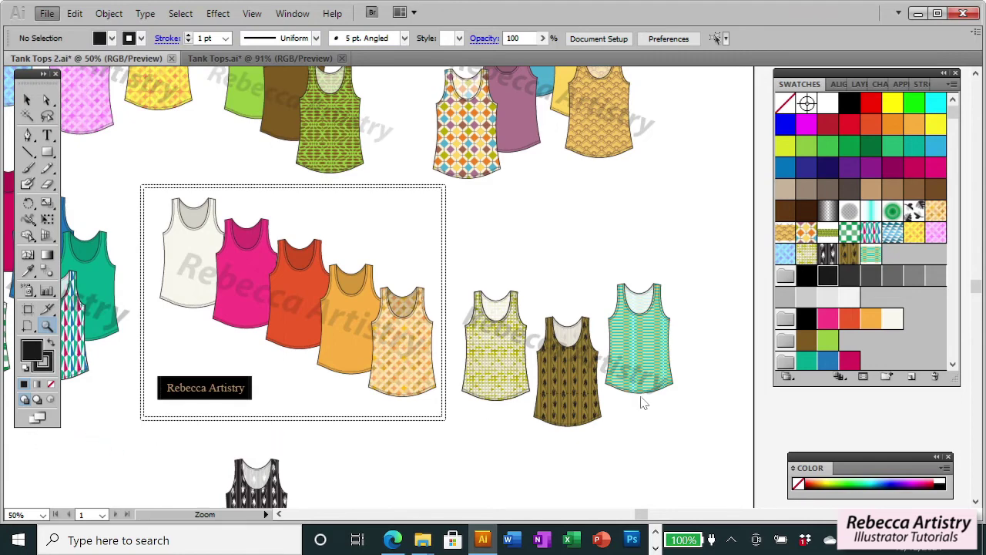
{"action": "left_click_drag", "start_coordinate": [427, 24], "coordinate": [642, 27]}
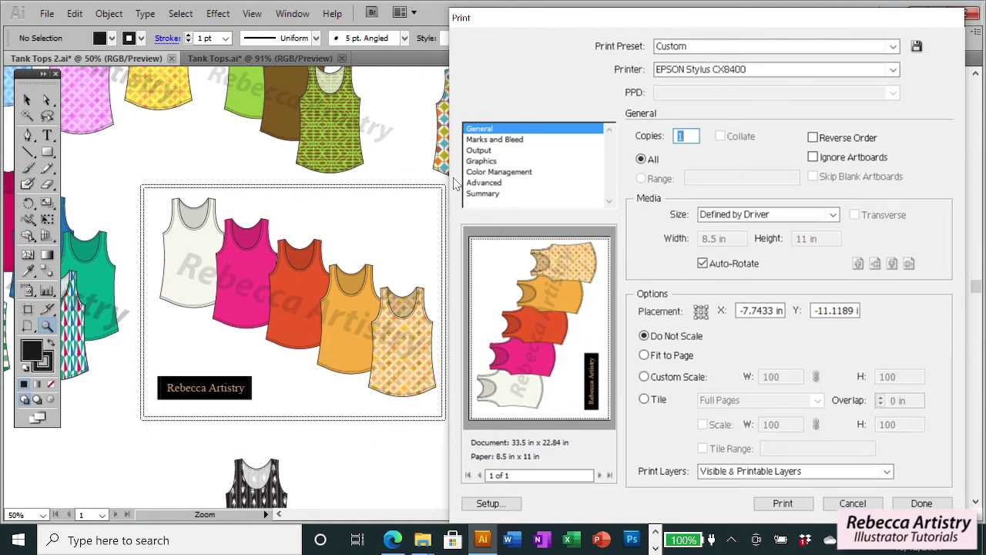
{"action": "left_click", "coordinate": [783, 503]}
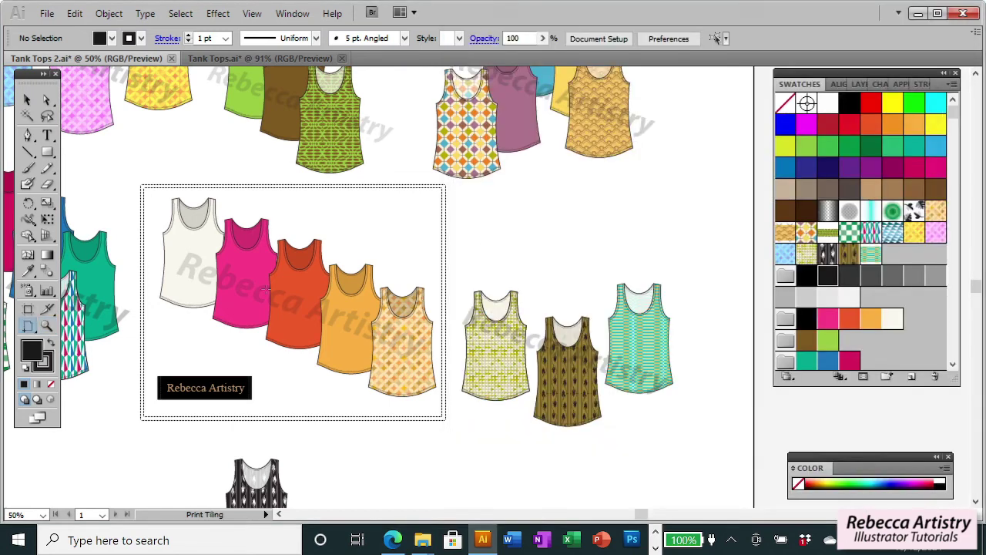
- Place the print area around the blue, magenta and green tank top group, adjusting it to include the magenta top's straps
{"action": "scroll", "coordinate": [493, 280], "scroll_direction": "up", "scroll_amount": 5}
{"action": "scroll", "coordinate": [628, 518], "scroll_direction": "left", "scroll_amount": 5}
{"action": "scroll", "coordinate": [616, 513], "scroll_direction": "left", "scroll_amount": 5}
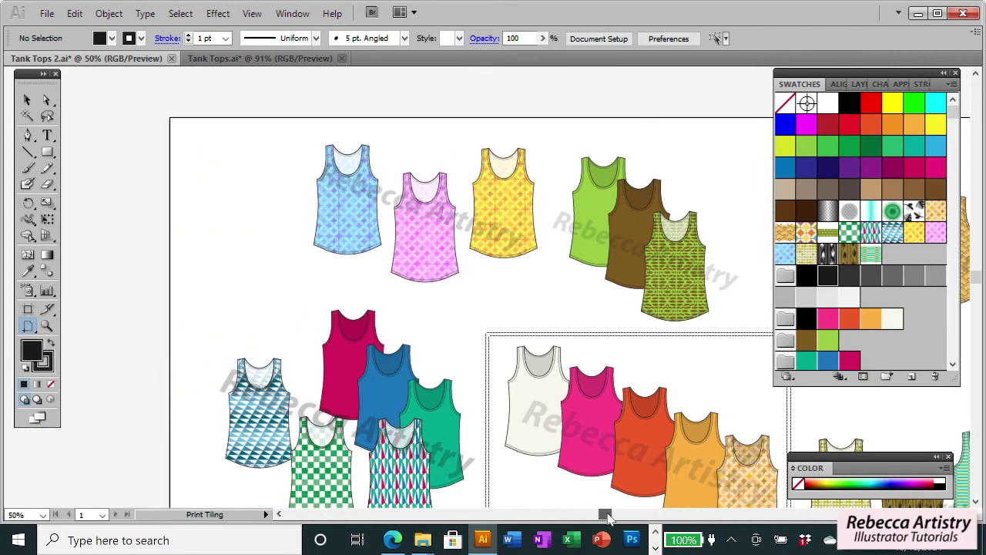
{"action": "scroll", "coordinate": [598, 506], "scroll_direction": "down", "scroll_amount": 4}
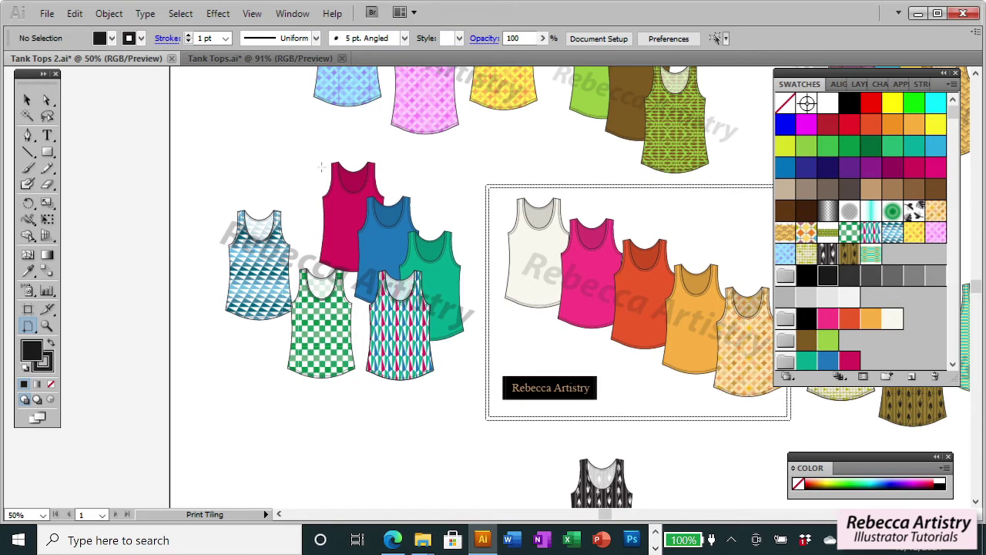
{"action": "left_click", "coordinate": [186, 399]}
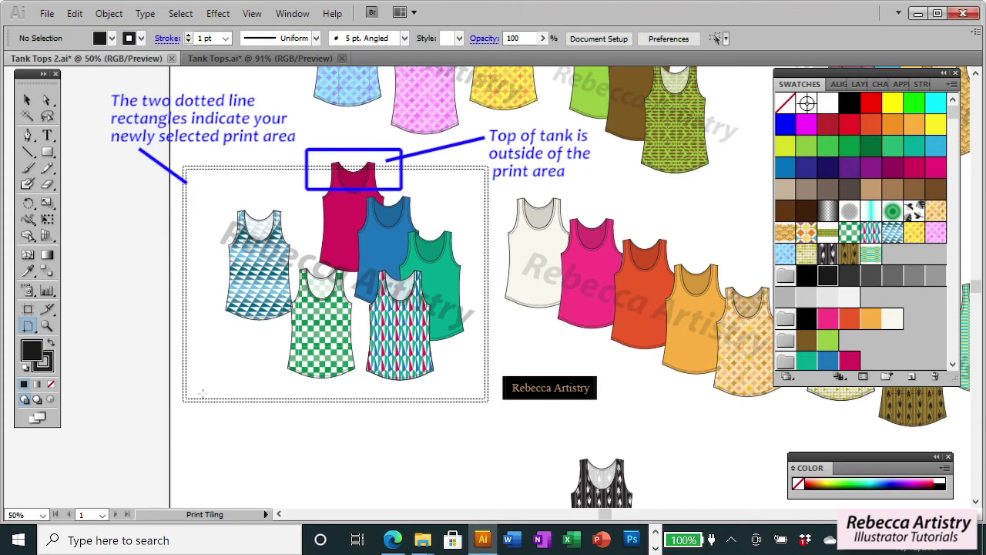
{"action": "left_click", "coordinate": [199, 382]}
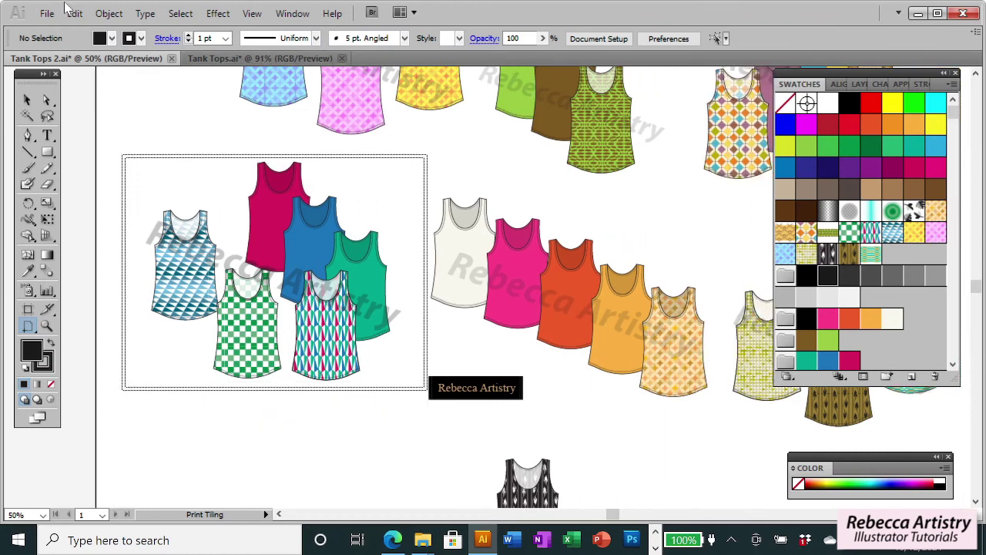
- Open the print settings, reposition the artwork within the print preview, and close the dialog
{"action": "left_click", "coordinate": [50, 14]}
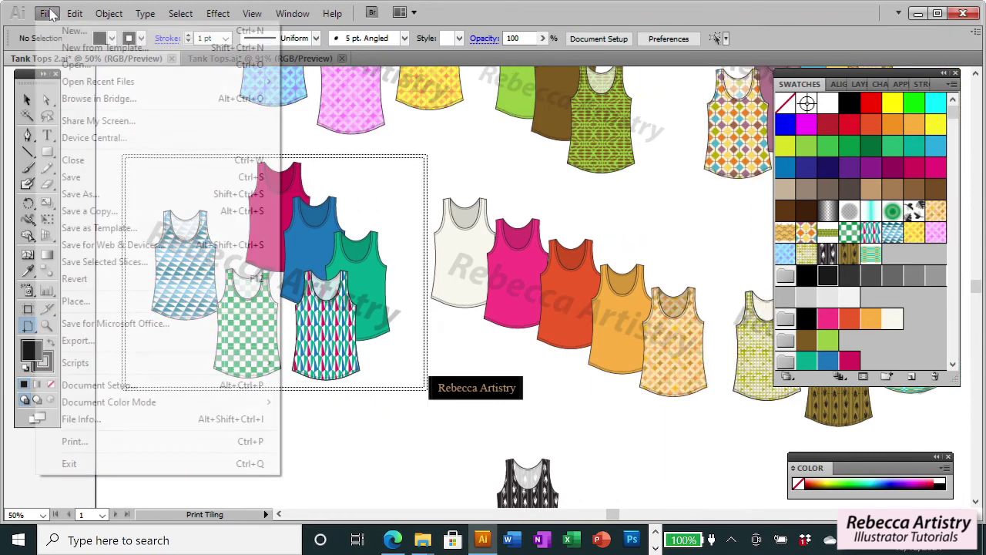
{"action": "left_click", "coordinate": [108, 438]}
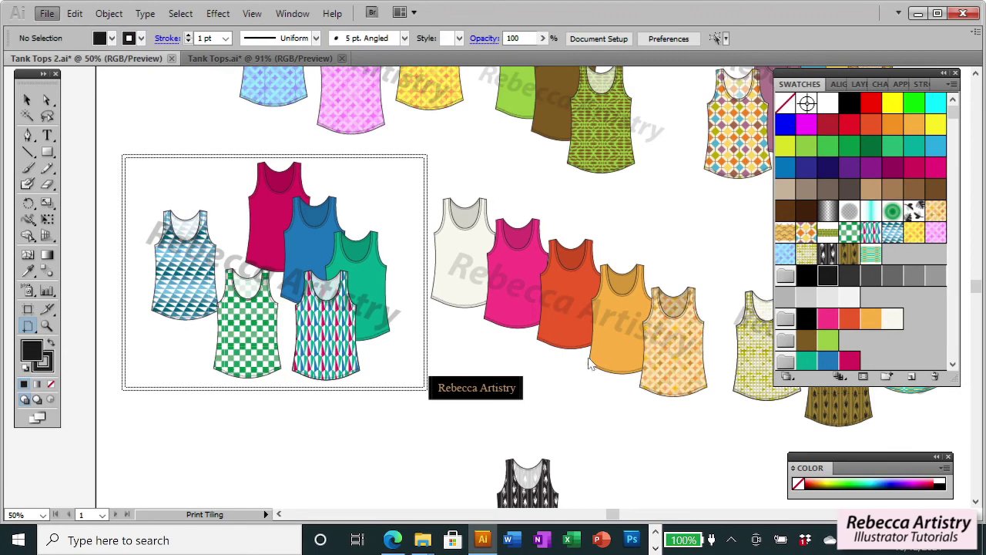
{"action": "left_click_drag", "start_coordinate": [463, 27], "coordinate": [641, 42]}
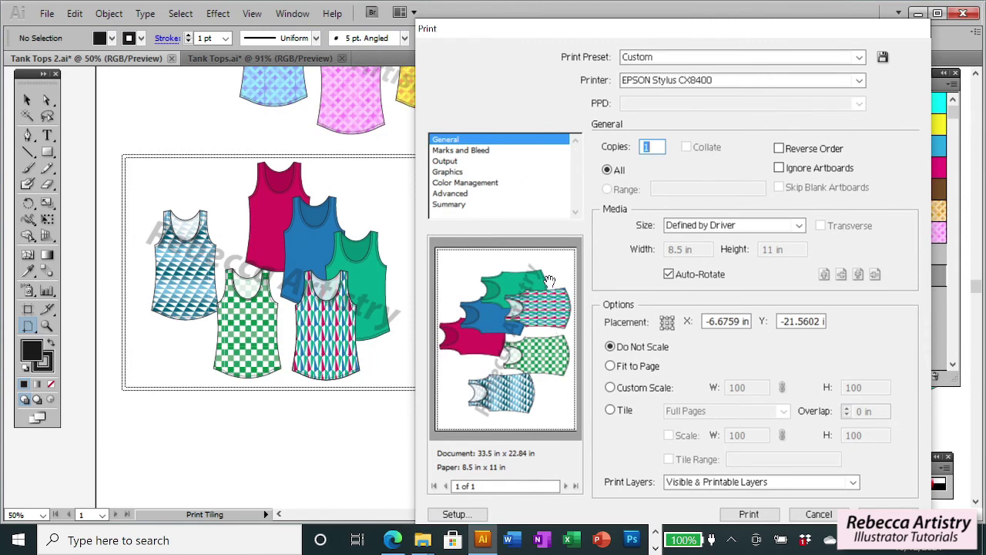
{"action": "left_click_drag", "start_coordinate": [548, 280], "coordinate": [493, 368]}
{"action": "mouse_move", "coordinate": [545, 293]}
{"action": "left_mouse_down"}
{"action": "mouse_move", "coordinate": [479, 355]}
{"action": "mouse_move", "coordinate": [543, 296]}
{"action": "mouse_move", "coordinate": [546, 359]}
{"action": "mouse_move", "coordinate": [529, 363]}
{"action": "mouse_move", "coordinate": [525, 339]}
{"action": "left_mouse_up"}
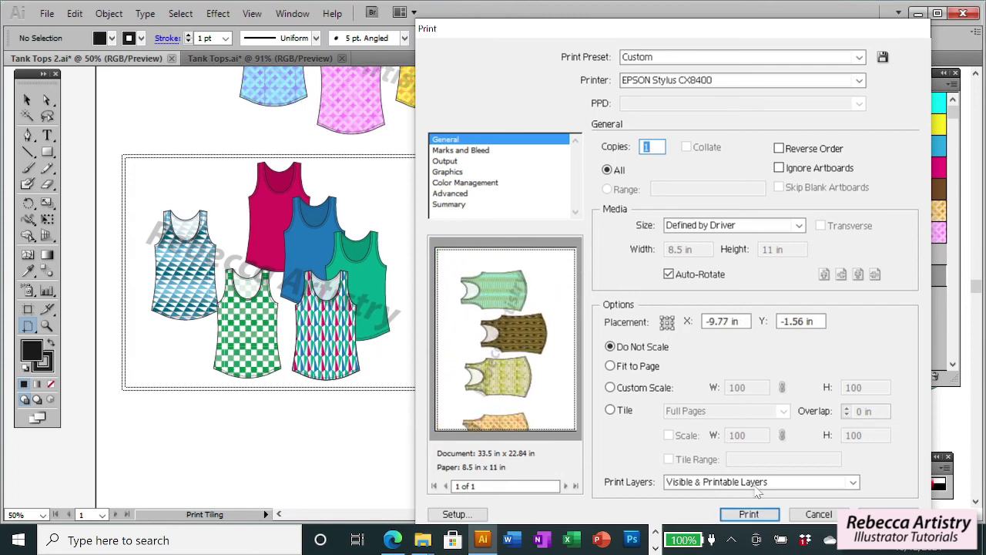
{"action": "left_click", "coordinate": [818, 514]}
- Check the print preview for the area around the green and brown tank tops without printing
{"action": "left_click", "coordinate": [47, 13]}
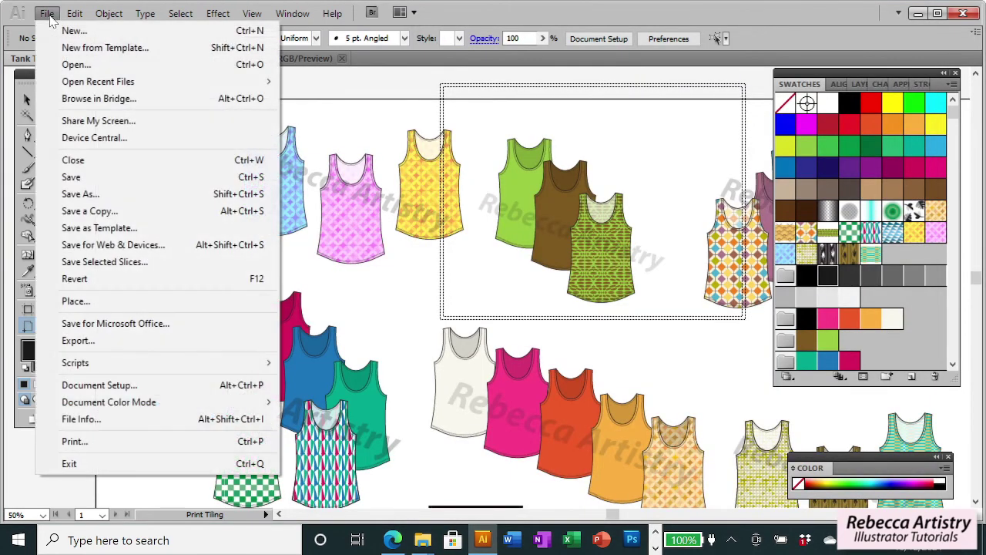
{"action": "left_click", "coordinate": [114, 443]}
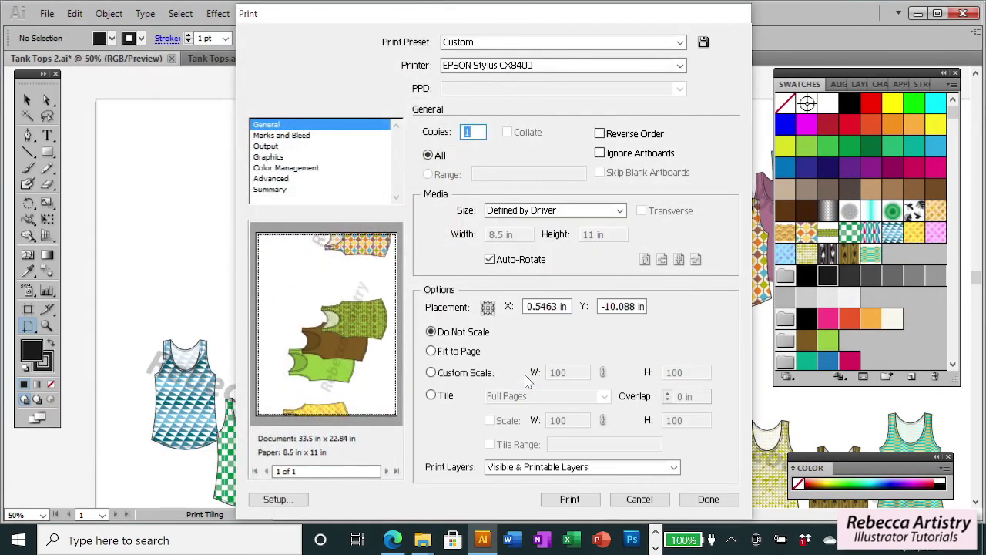
{"action": "left_click", "coordinate": [640, 497]}
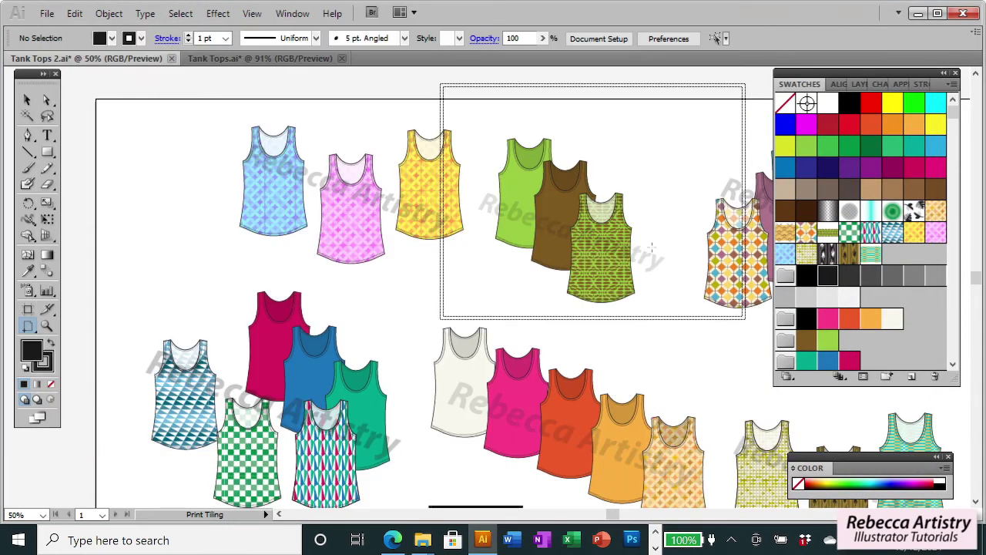
- Hide the print tiling outlines on the artboard
{"action": "left_click", "coordinate": [252, 14]}
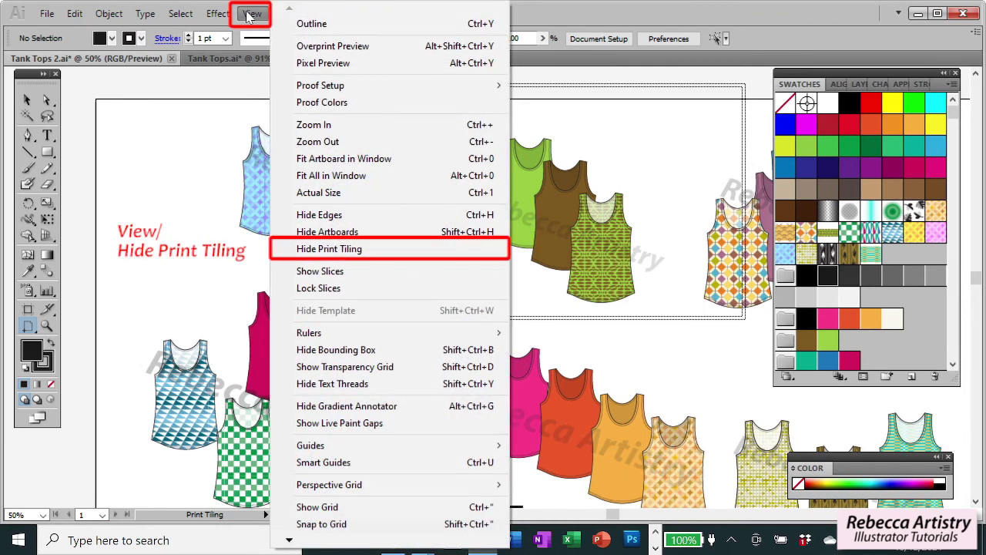
{"action": "left_click", "coordinate": [368, 258]}
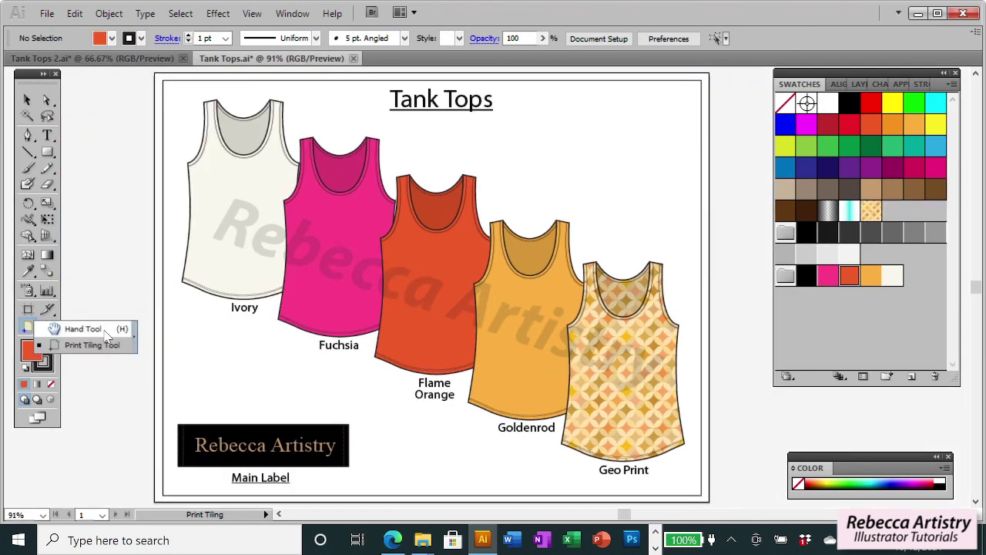
{"action": "left_click_drag", "start_coordinate": [121, 331], "coordinate": [117, 356]}
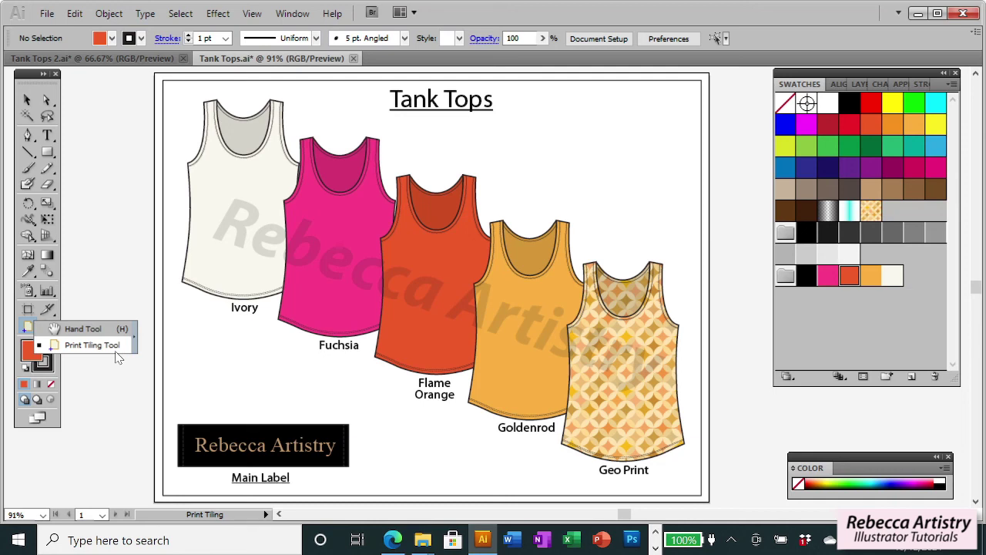
{"action": "left_click_drag", "start_coordinate": [117, 357], "coordinate": [116, 351]}
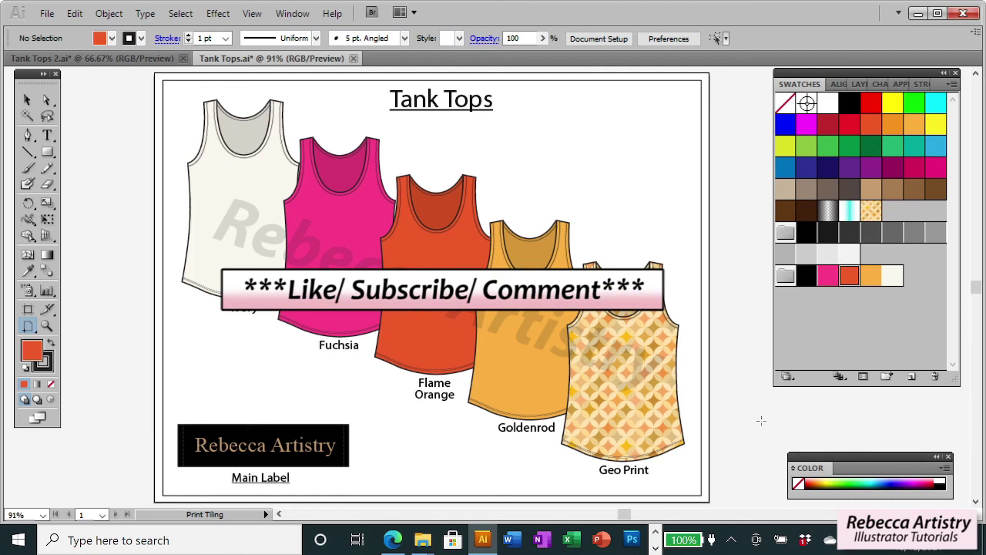